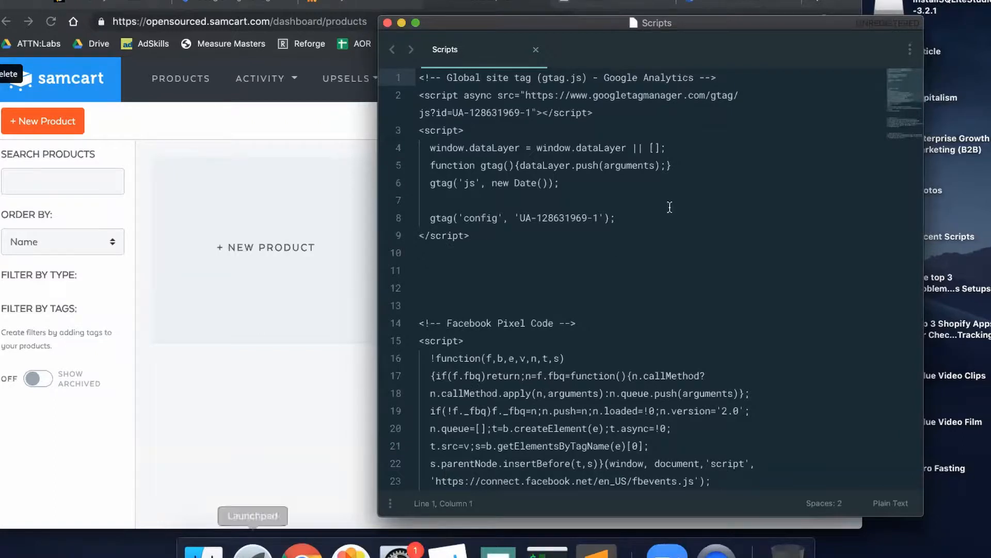
Step: Look over the Analytics and Facebook Pixel code in the Scripts file, then bring the SamCart dashboard forward
scroll(669, 207, down, 5)
scroll(669, 207, up, 5)
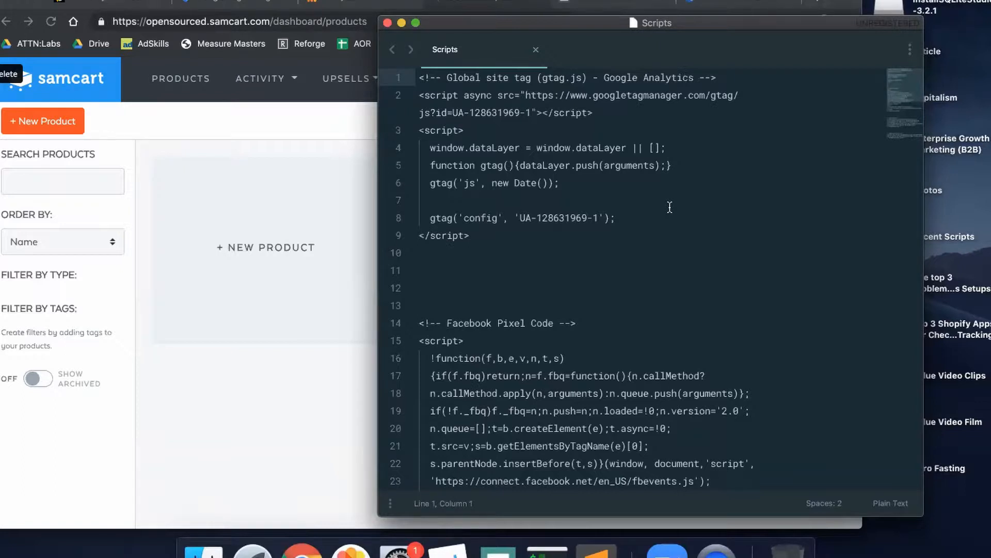
click(33, 3)
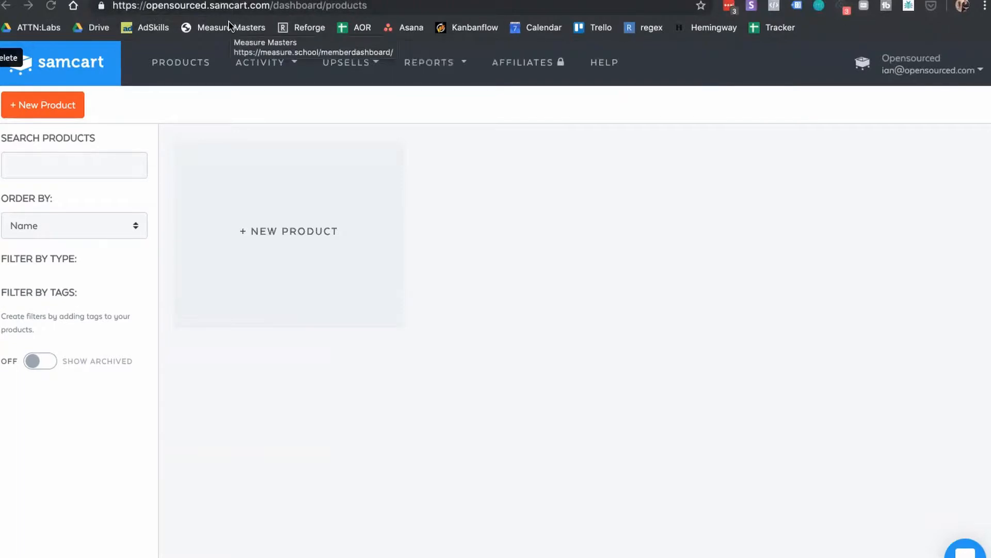
Step: Open the account Settings and start editing the Embed HTML/Scripts in Header field
click(926, 71)
click(916, 97)
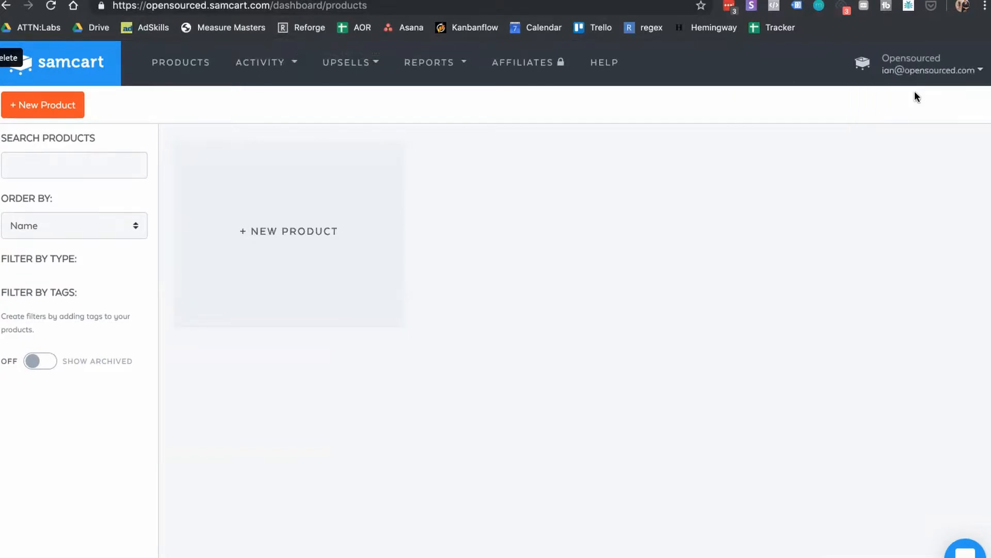
scroll(630, 292, down, 1)
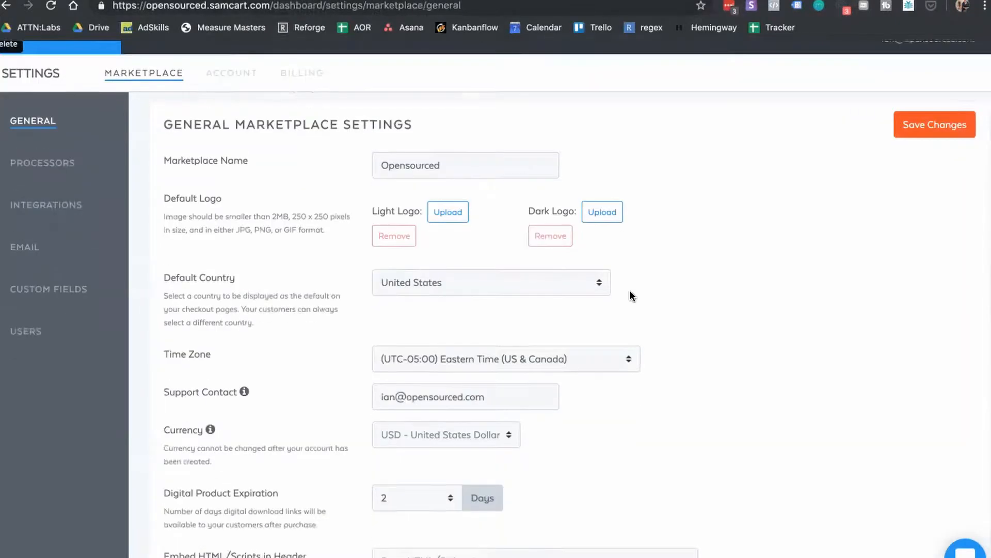
scroll(630, 295, down, 10)
scroll(630, 295, up, 4)
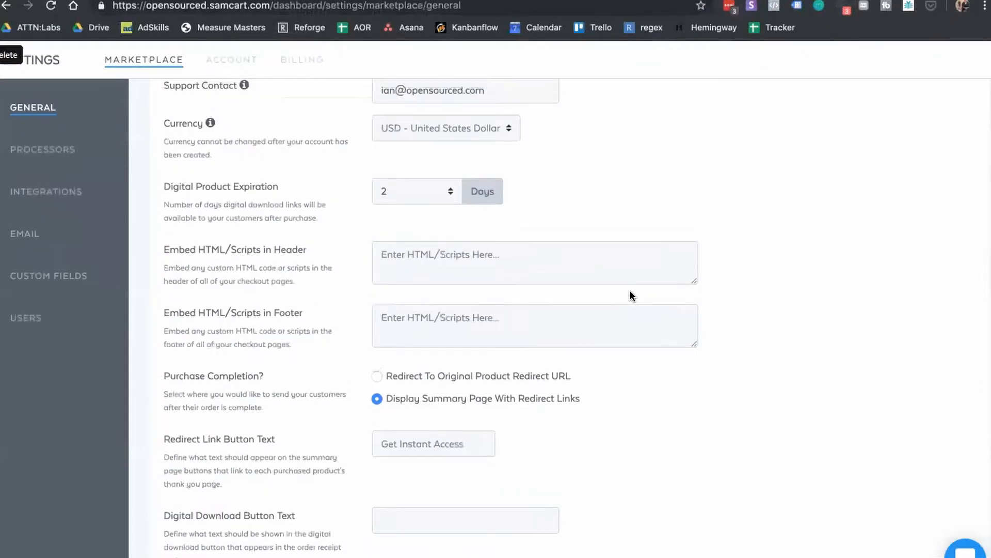
scroll(630, 296, up, 1)
click(439, 286)
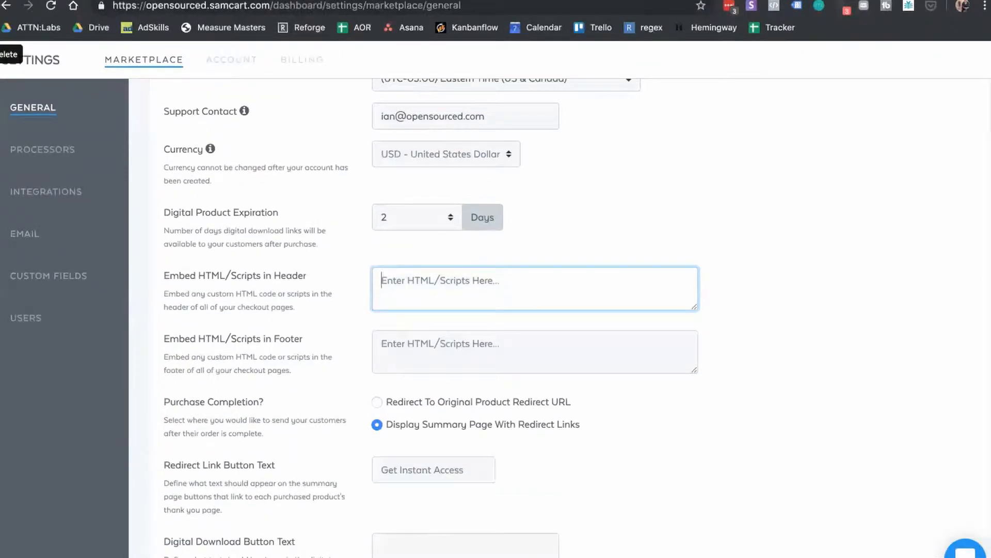
Step: Copy the Google Analytics gtag script (lines 1-9) from Sublime into the header scripts field
mouse_move(453, 552)
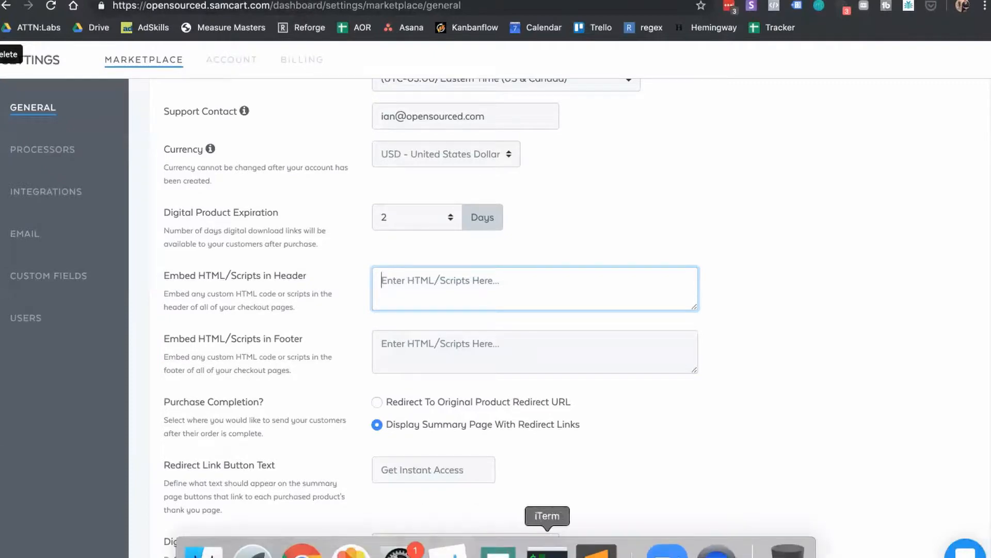
click(596, 548)
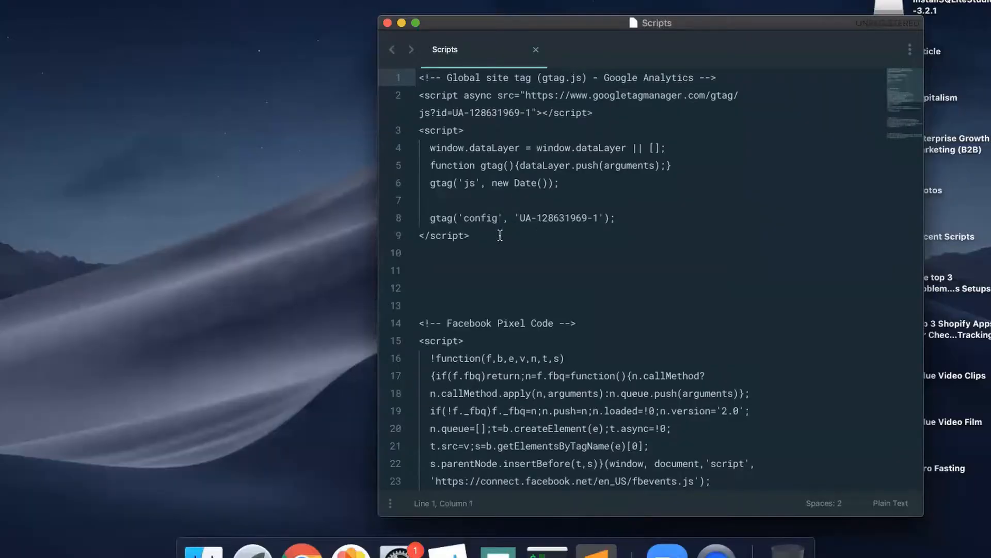
drag(498, 233, 385, 22)
key(super+c)
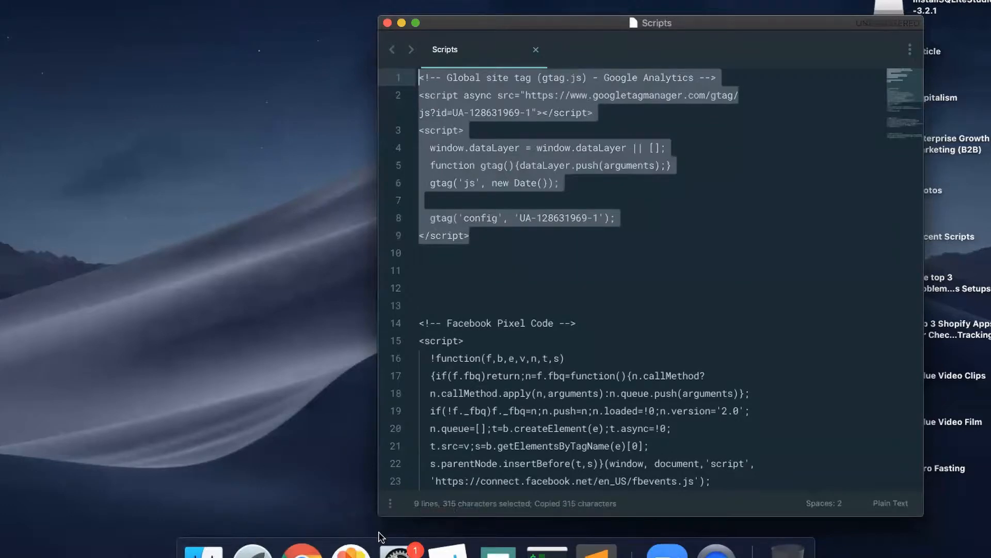
click(287, 549)
key(super+v)
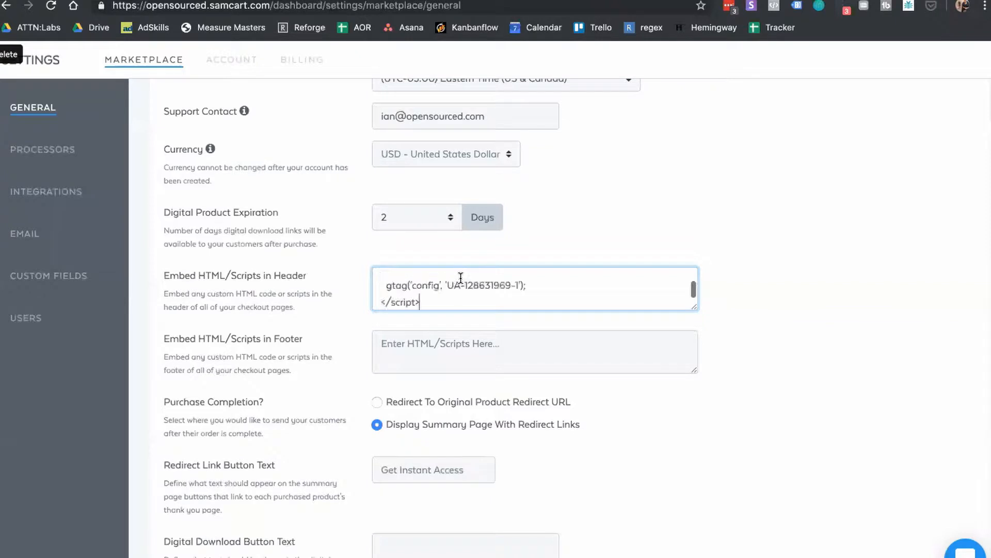
scroll(525, 299, up, 5)
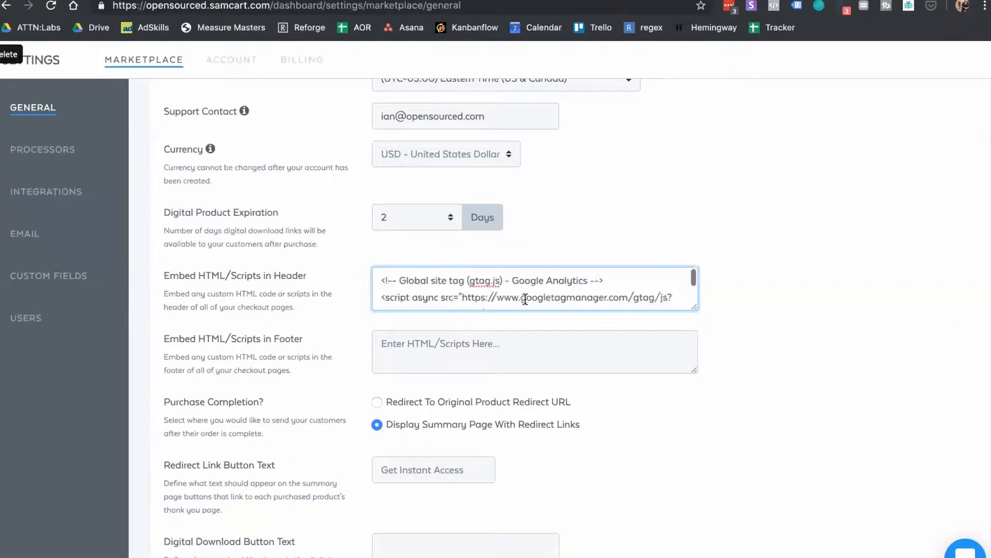
scroll(526, 300, down, 5)
scroll(525, 300, up, 5)
scroll(526, 300, down, 5)
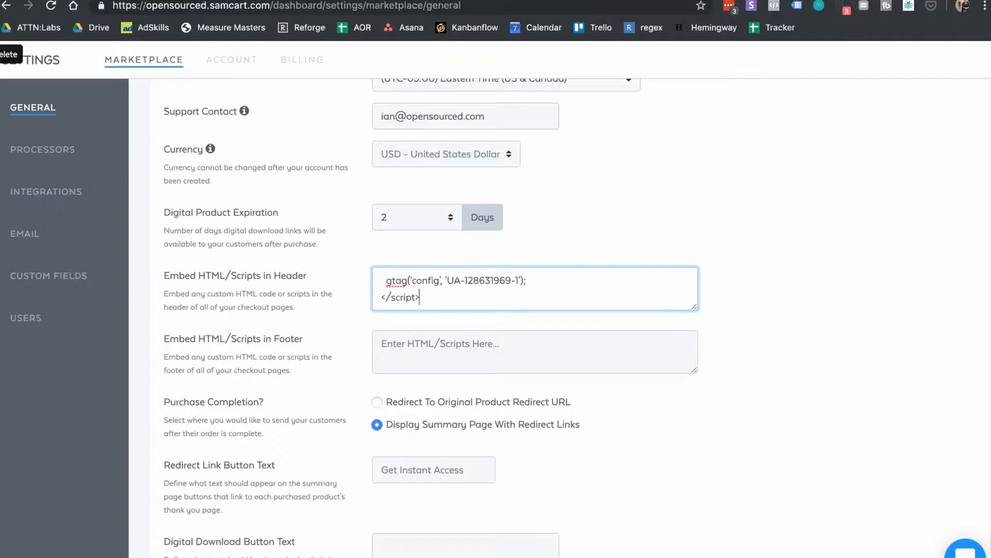
Step: Paste the Facebook Pixel code (lines 14-30) after the Analytics script in the header field
mouse_move(399, 551)
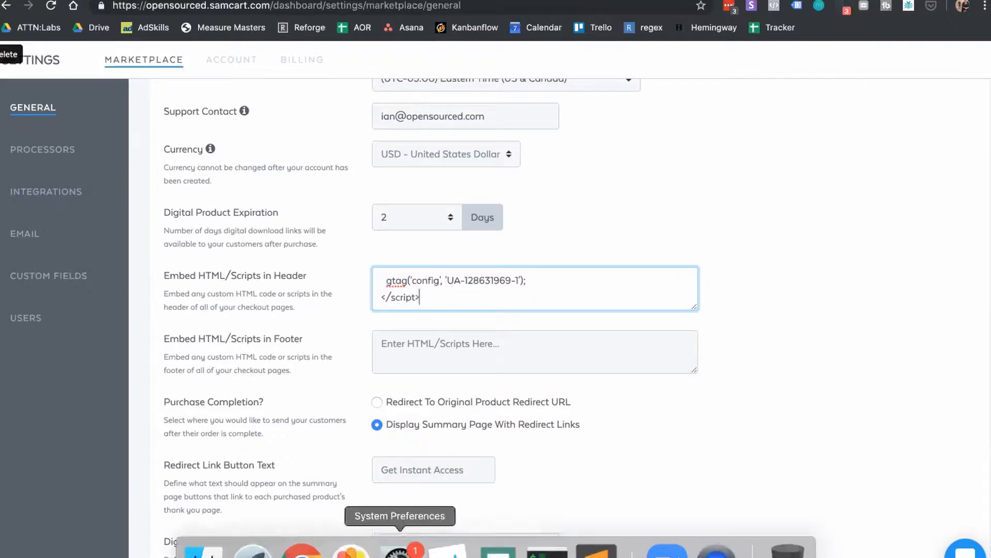
click(596, 551)
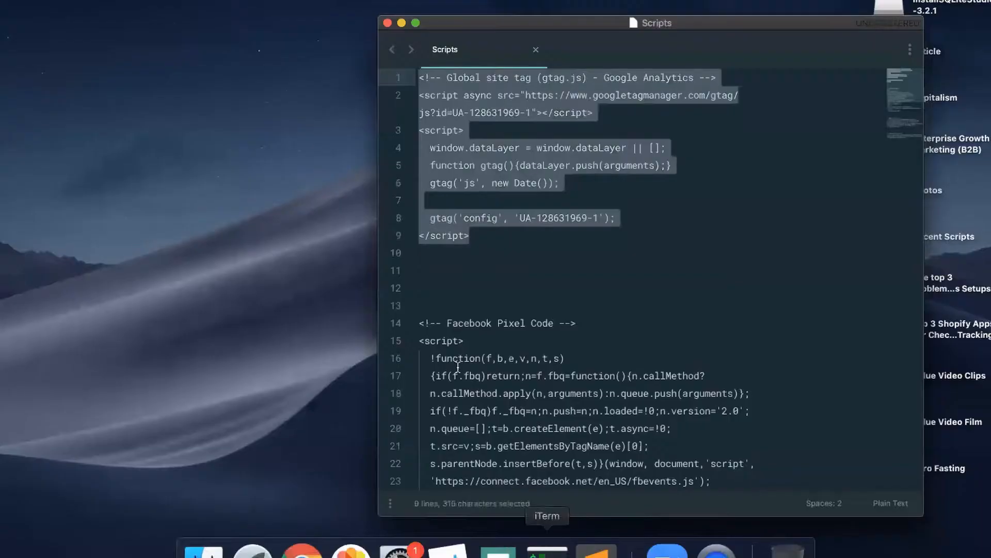
scroll(637, 481, down, 5)
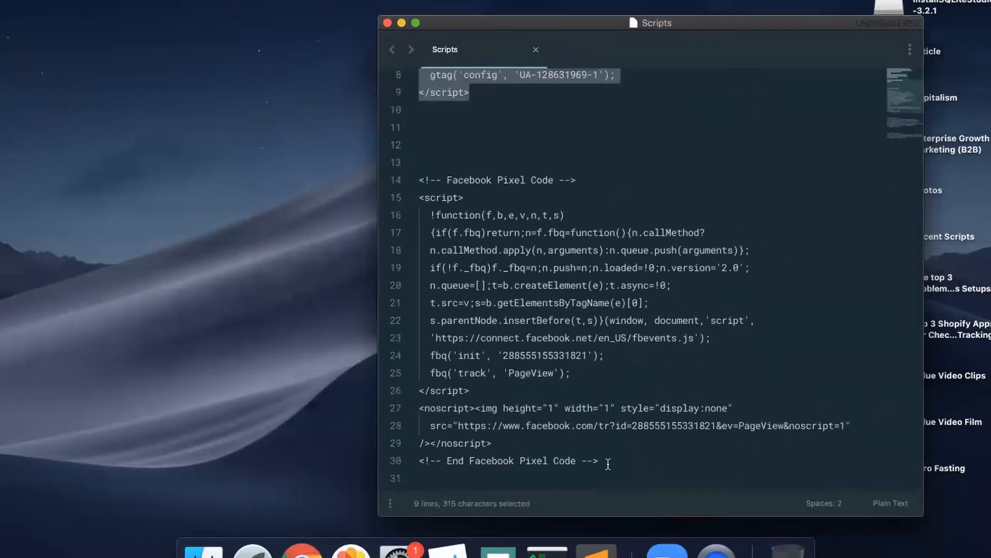
drag(608, 463, 405, 186)
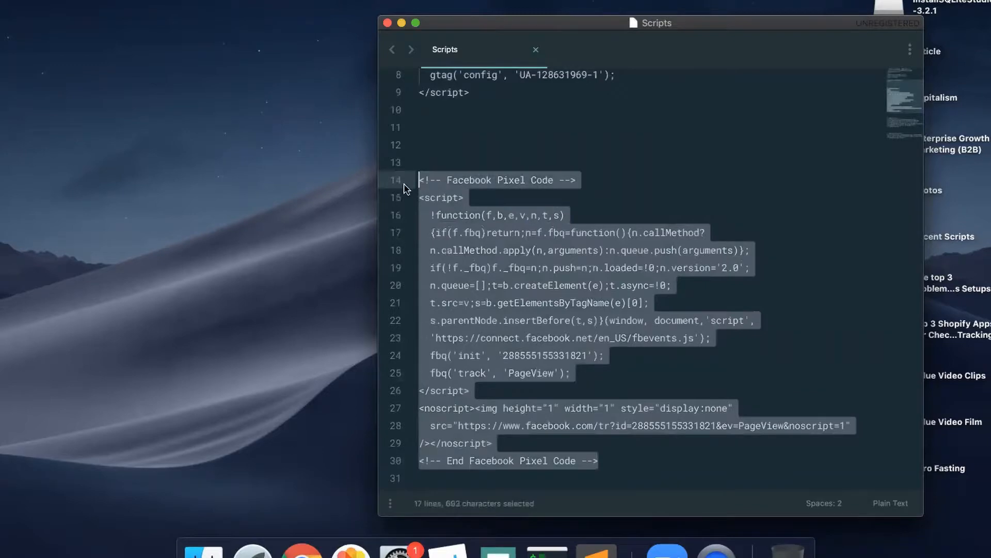
click(302, 550)
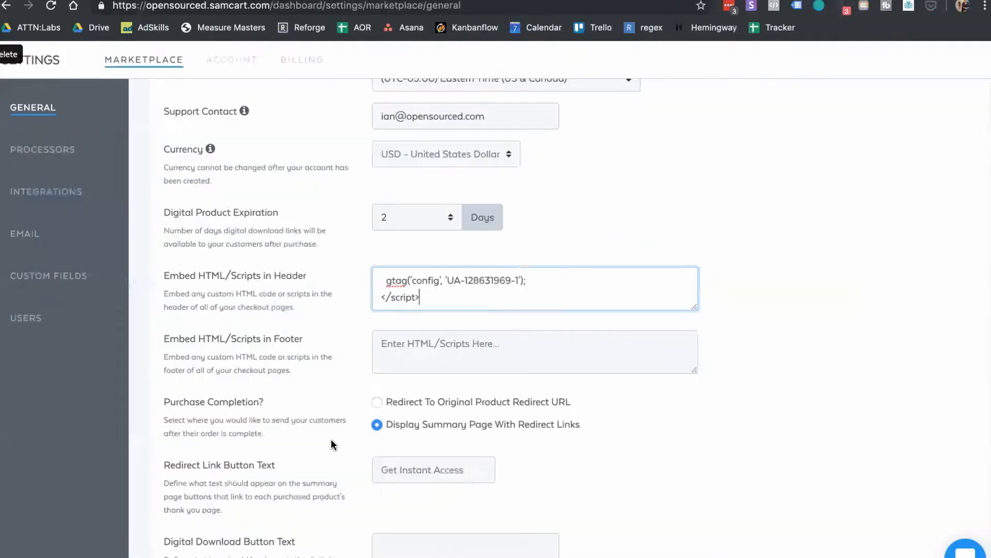
click(486, 358)
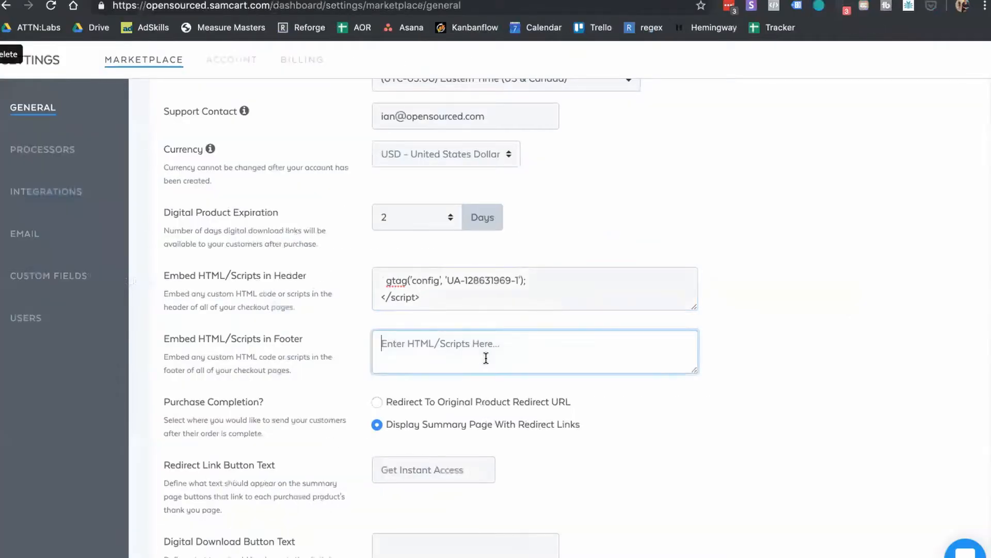
click(546, 299)
scroll(547, 298, down, 5)
scroll(546, 298, up, 3)
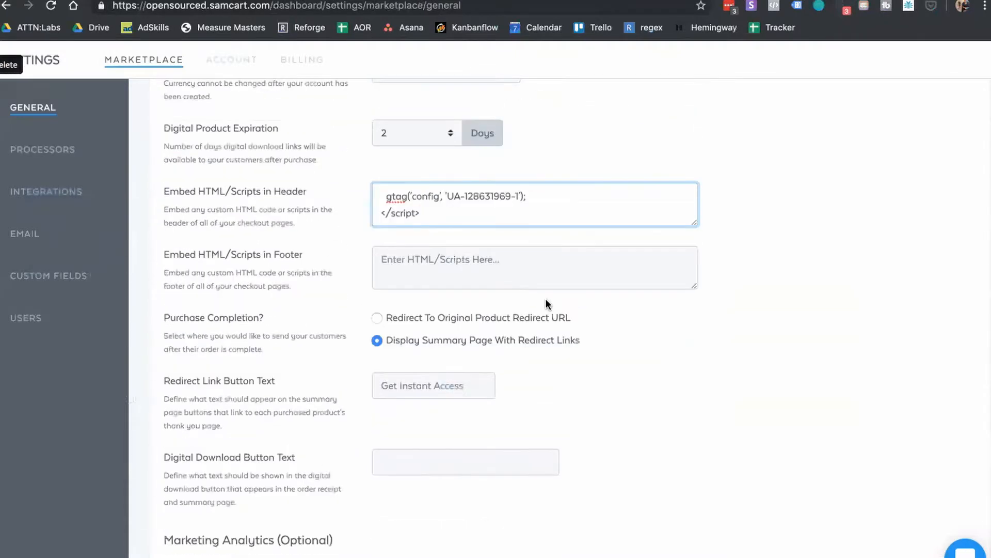
key(super+v)
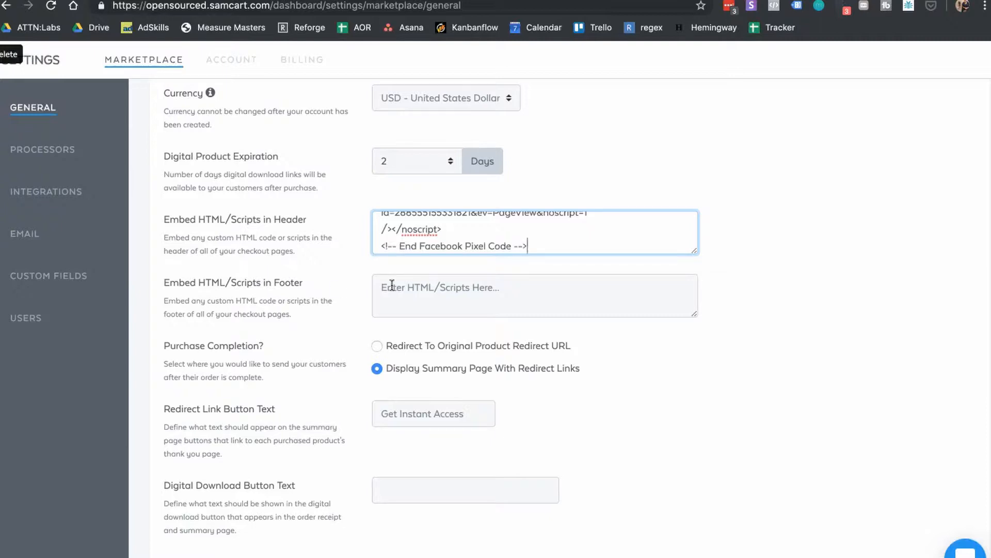
Step: Switch Google Analytics eCommerce Tracking to ON
scroll(393, 289, down, 3)
scroll(392, 290, down, 1)
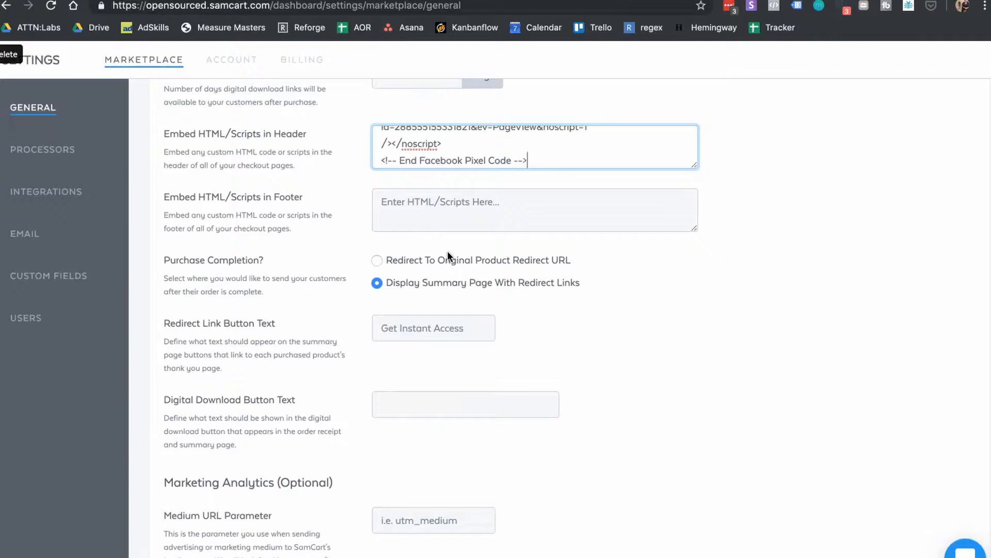
scroll(447, 250, down, 5)
scroll(447, 250, down, 5)
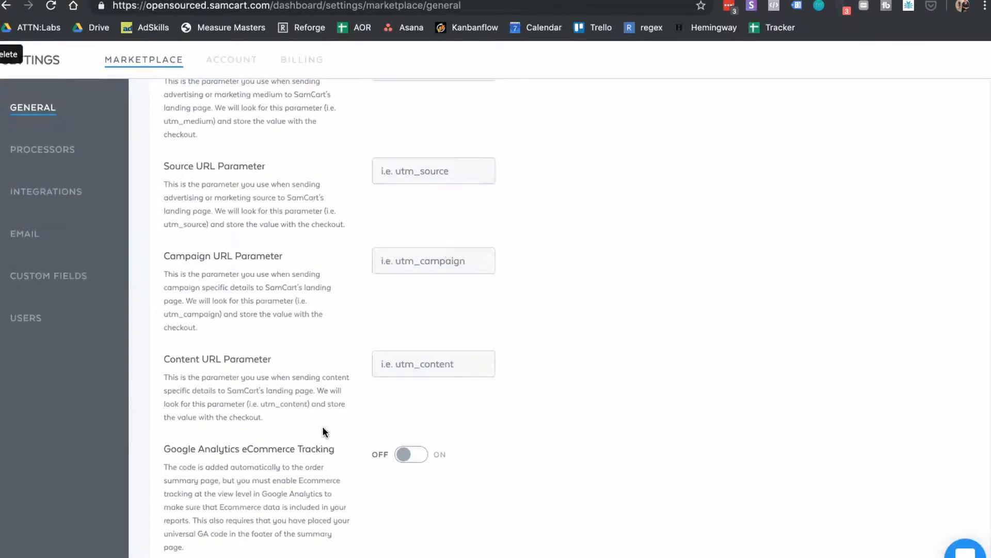
click(419, 455)
scroll(941, 325, up, 15)
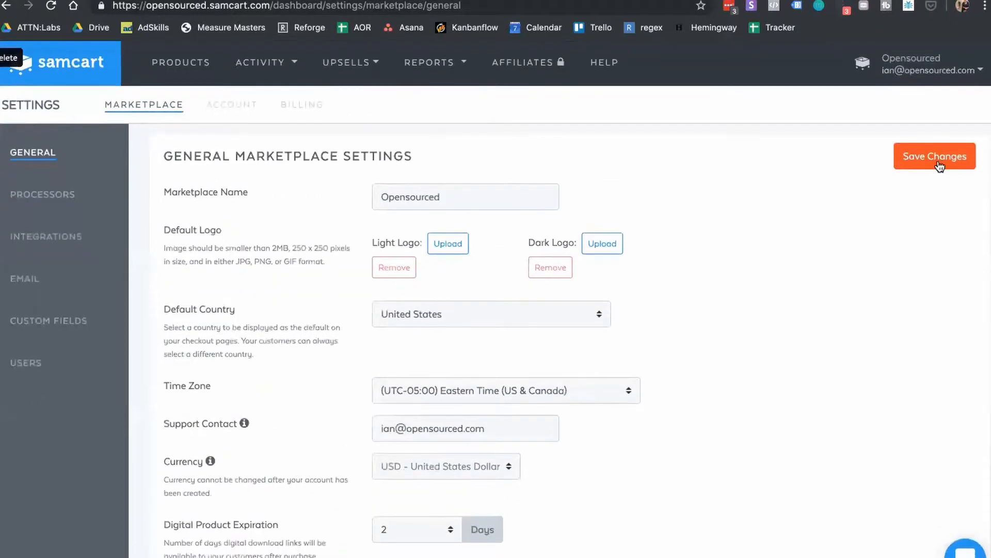
Step: Save the marketplace settings changes and go to the Products page
click(940, 165)
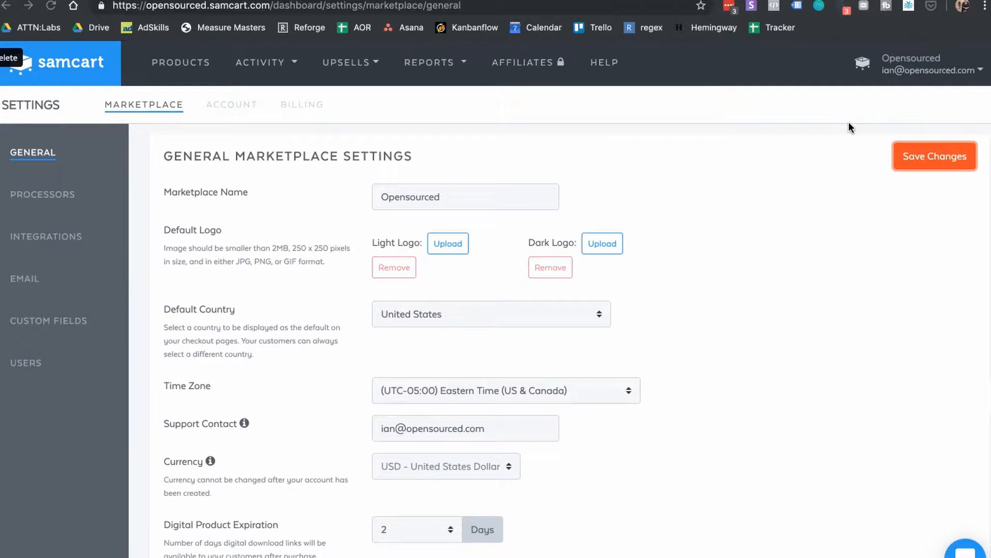
click(171, 62)
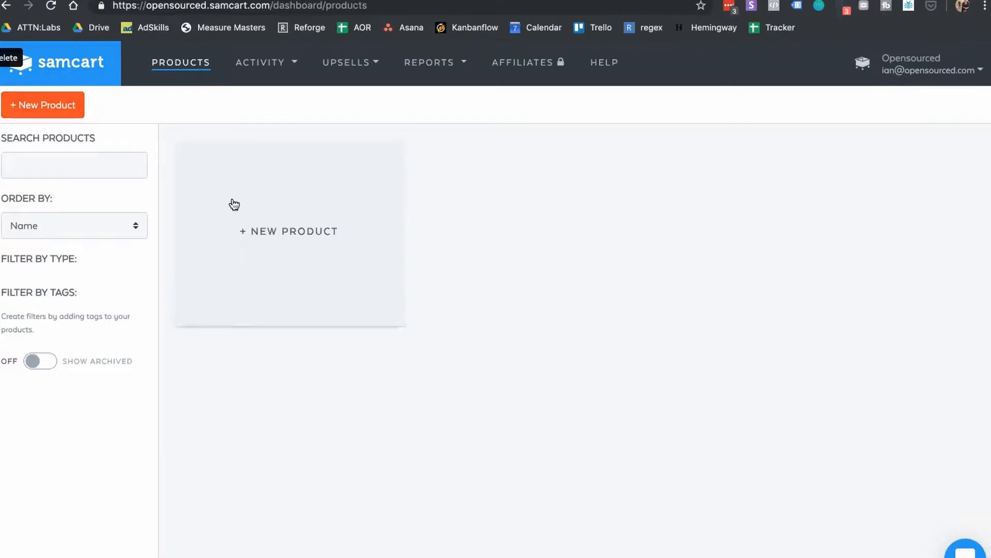
Step: Create the One Time product 'Opensourced 1' at $25.00 with description 'My first product'
click(266, 245)
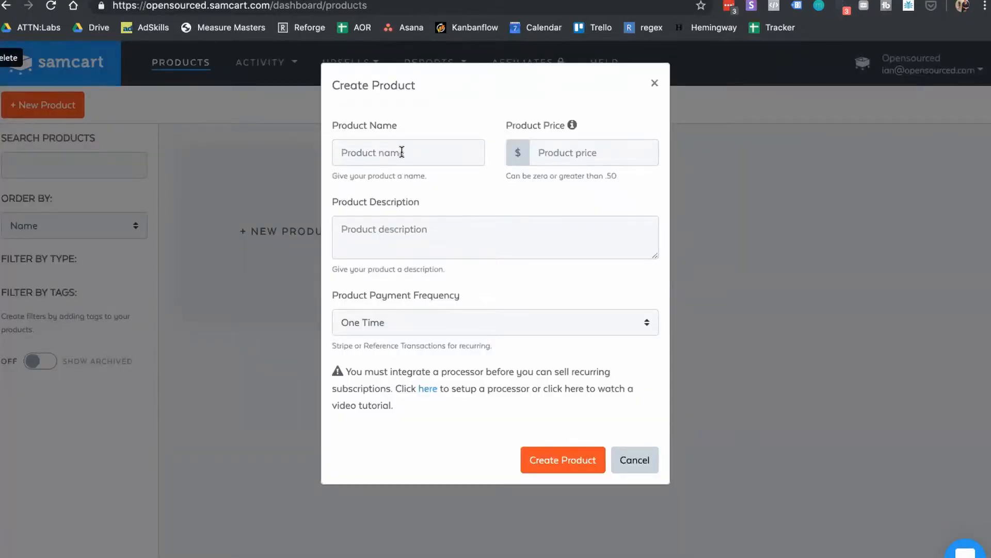
click(402, 152)
text(Openso)
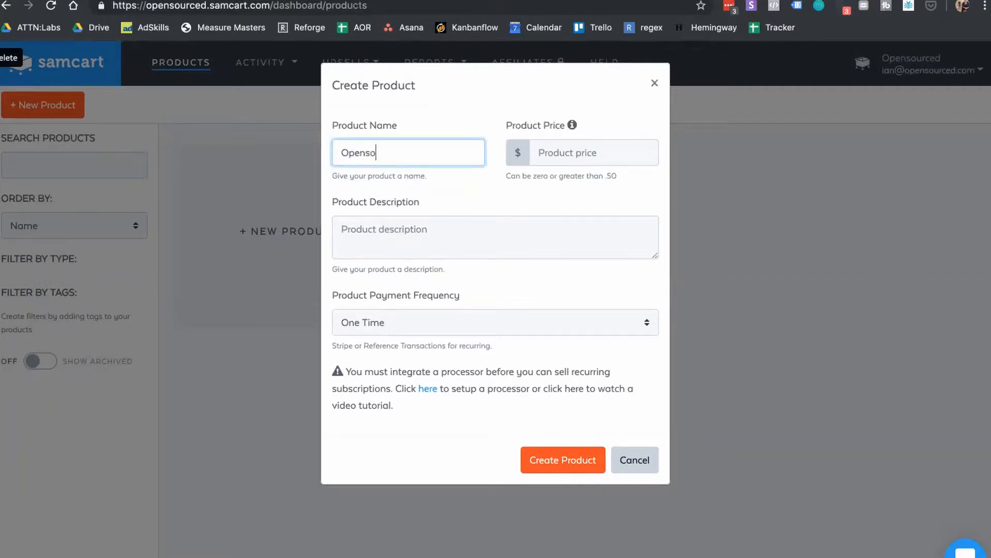
text(urced 1)
click(565, 149)
text(25.00)
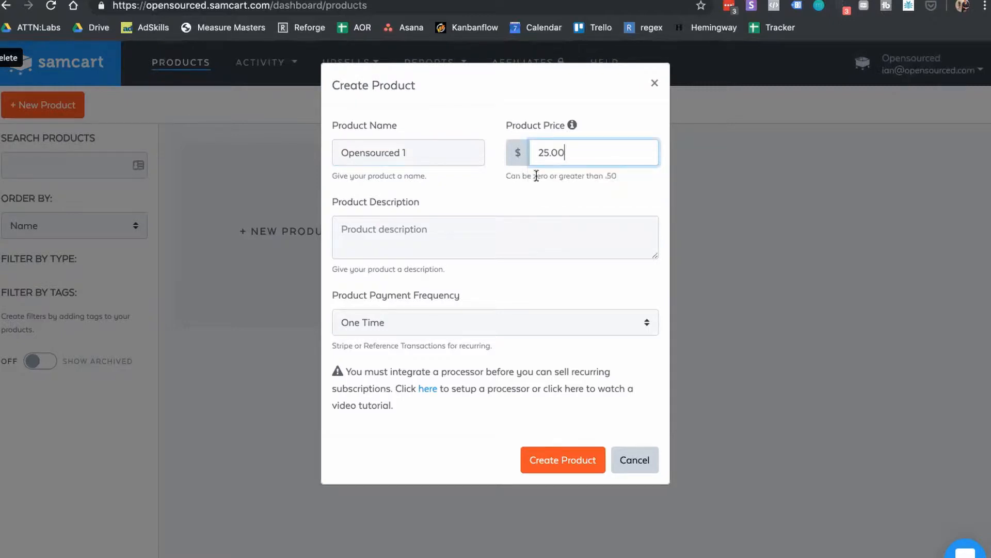
click(467, 243)
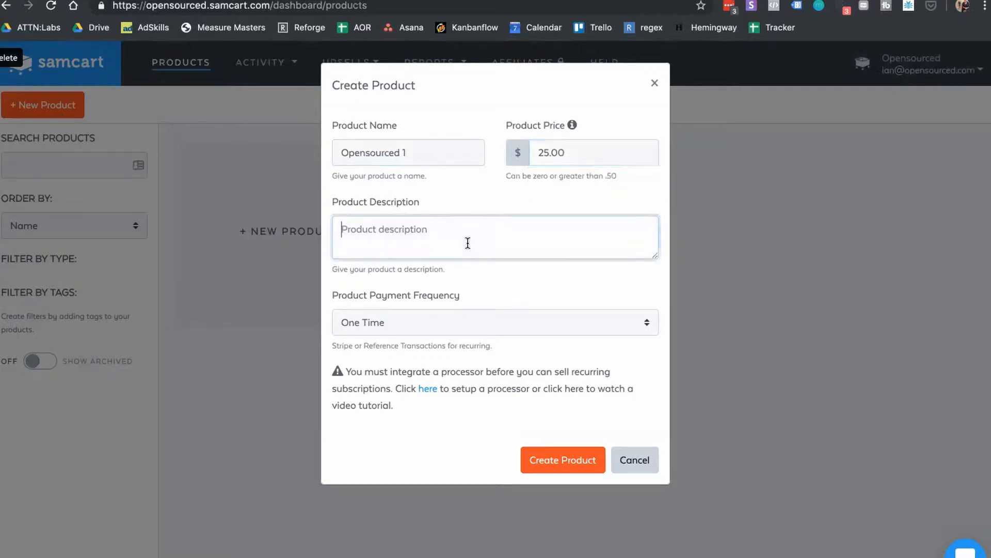
text(My first product)
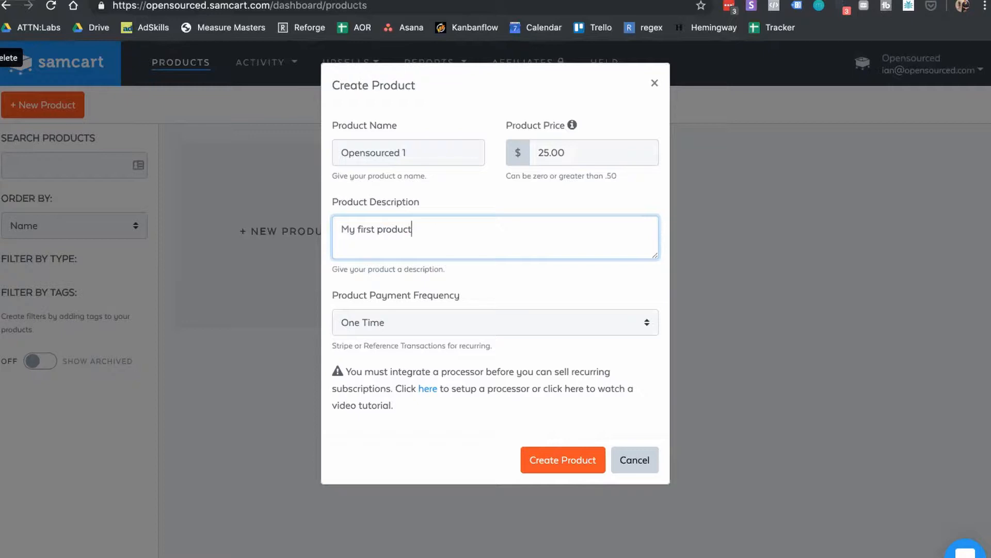
click(507, 321)
click(550, 294)
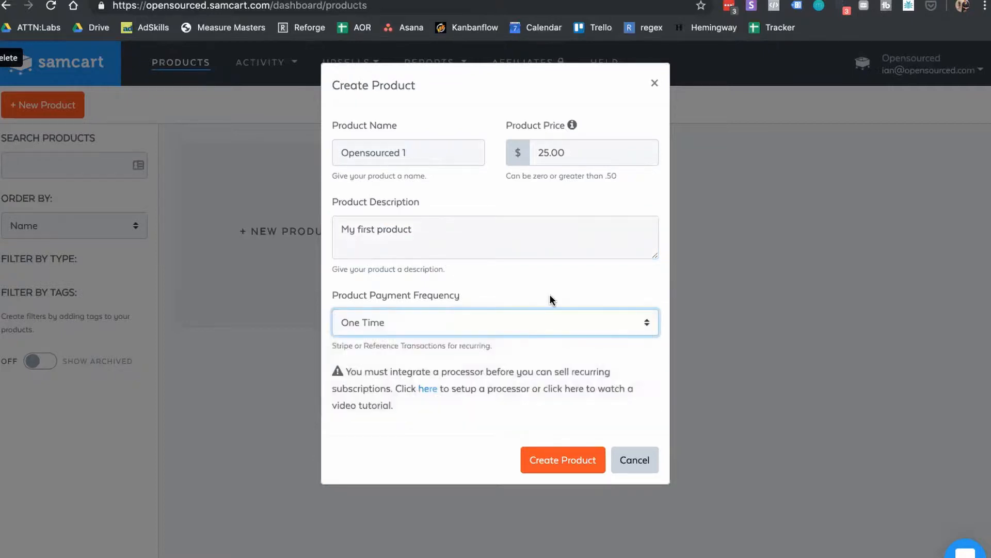
click(546, 459)
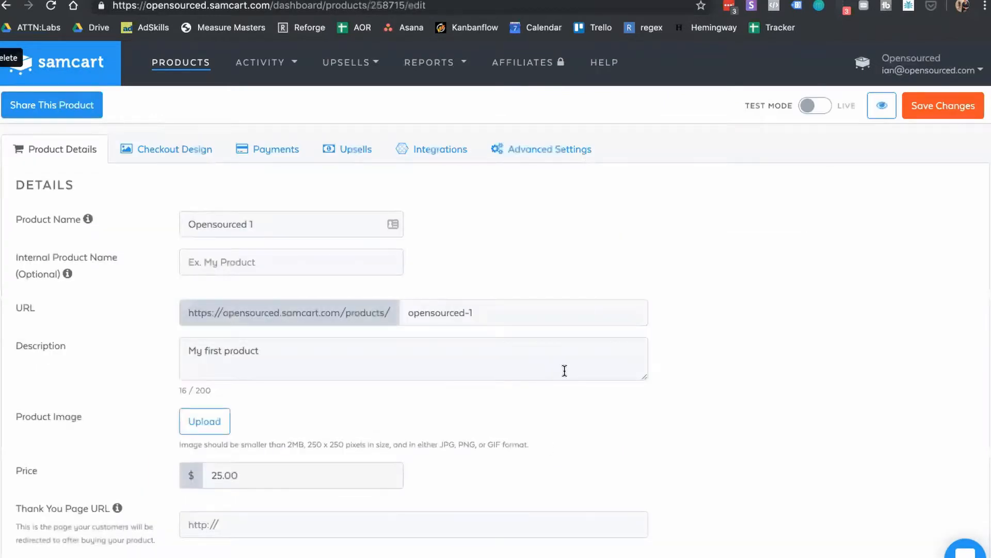
Step: Browse the Documents and Downloads folders for a product image, then close the pixel code window
scroll(520, 300, down, 8)
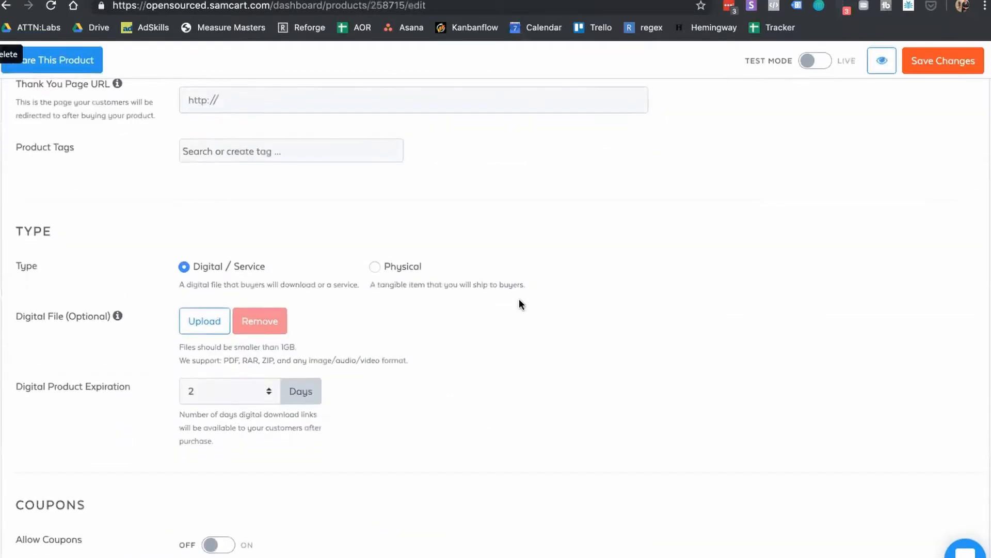
scroll(519, 299, up, 8)
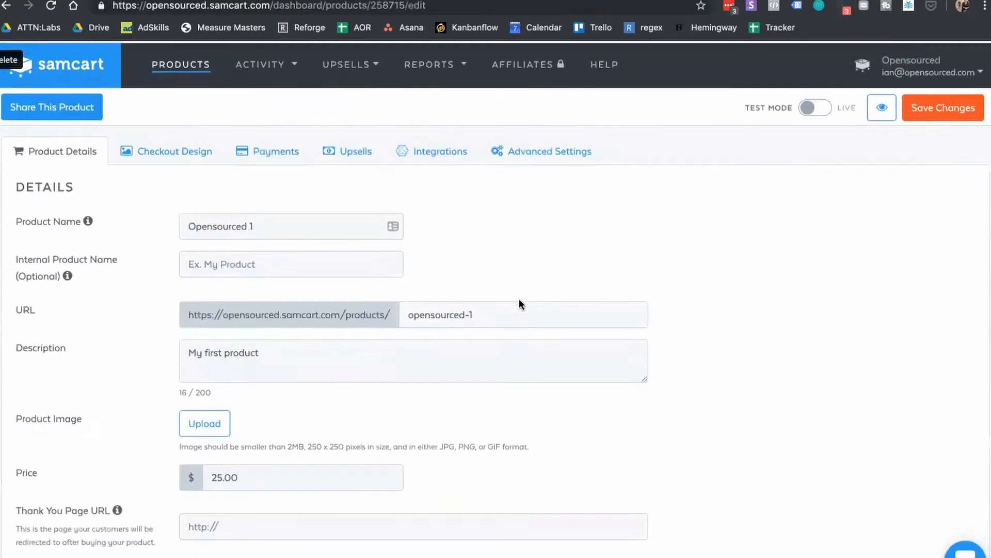
click(210, 422)
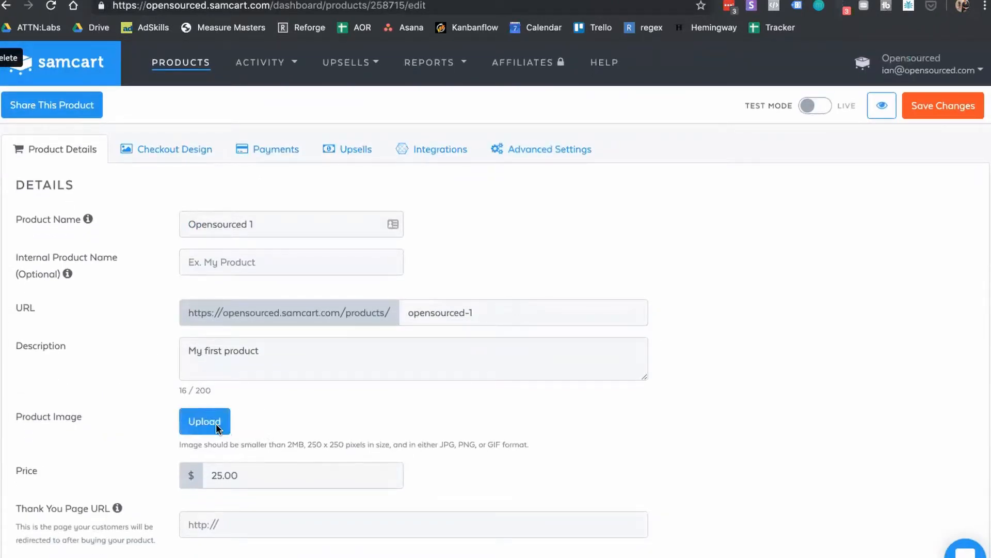
click(483, 238)
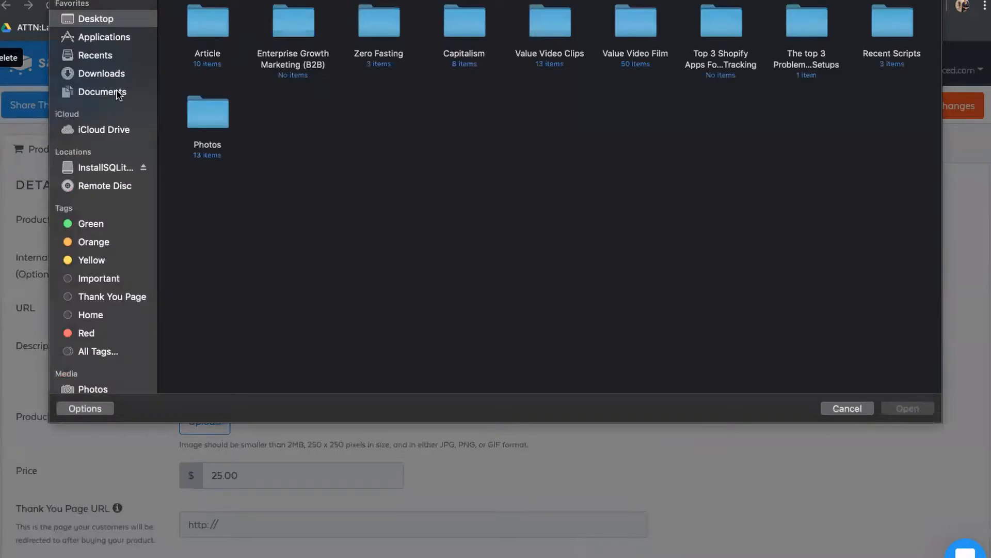
click(118, 90)
click(124, 78)
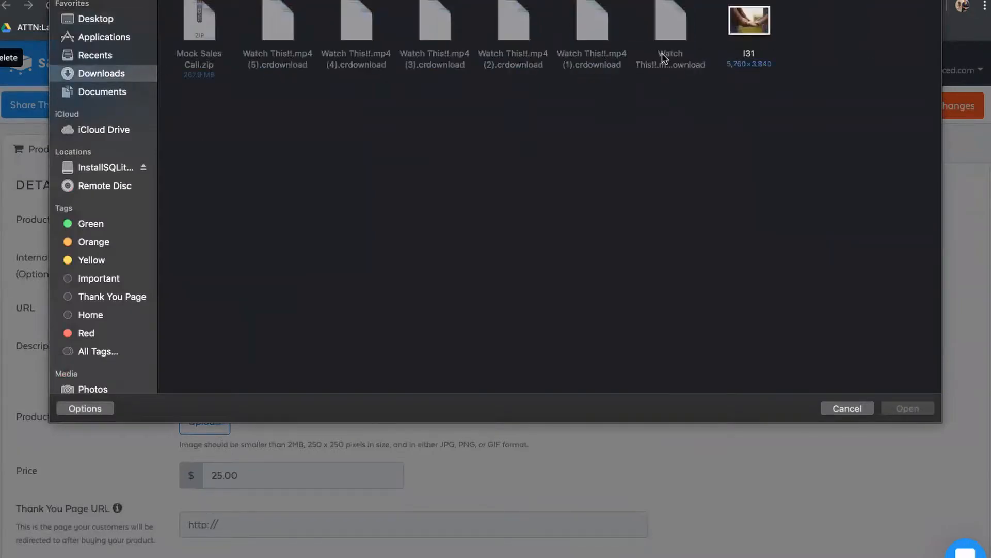
click(107, 93)
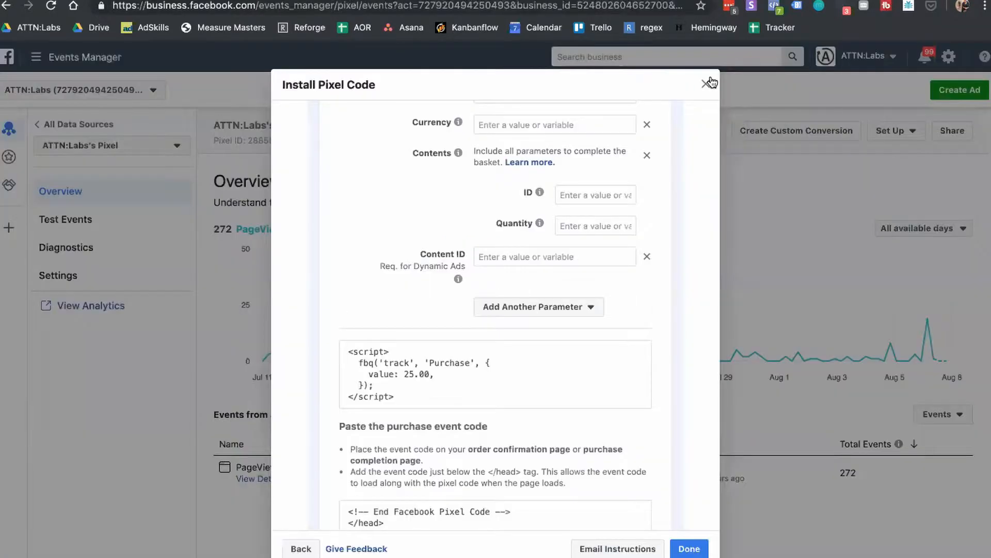
click(707, 81)
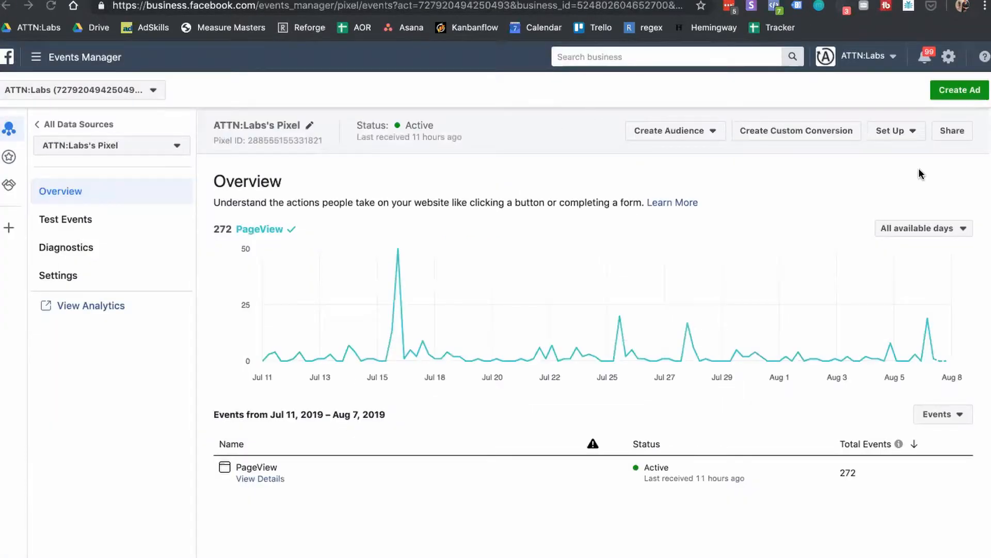
Step: Start installing the pixel through Set Up > Install Pixel with the Manually Install option
click(890, 132)
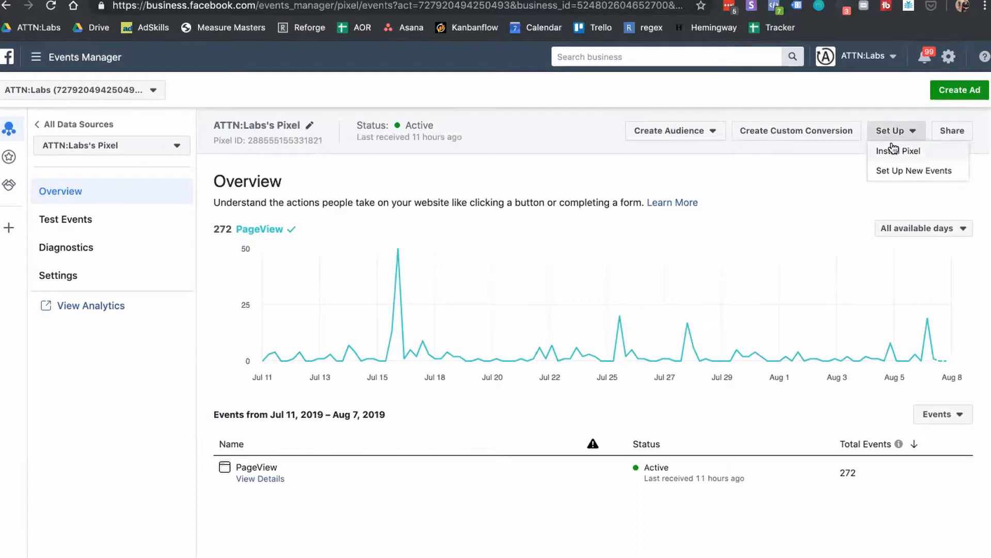
click(892, 148)
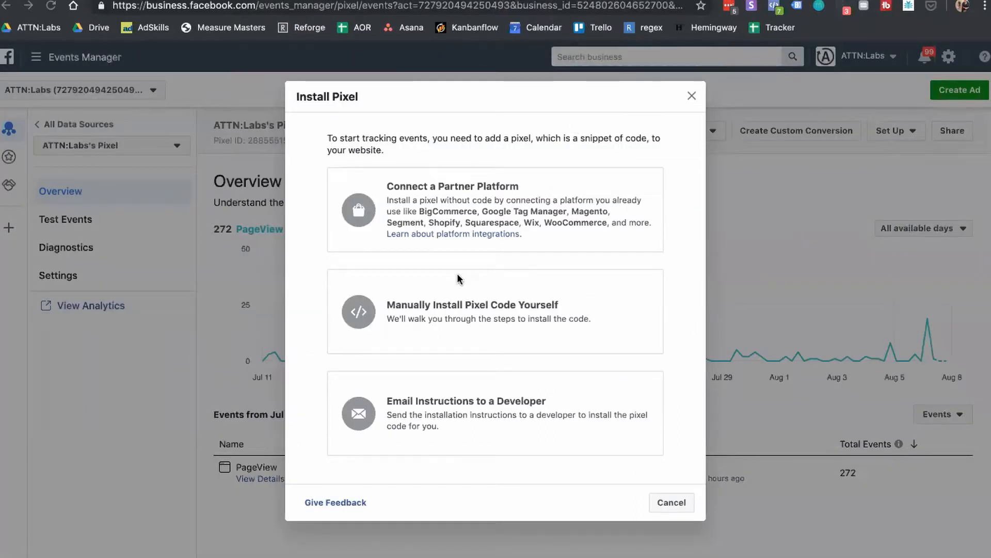
click(450, 308)
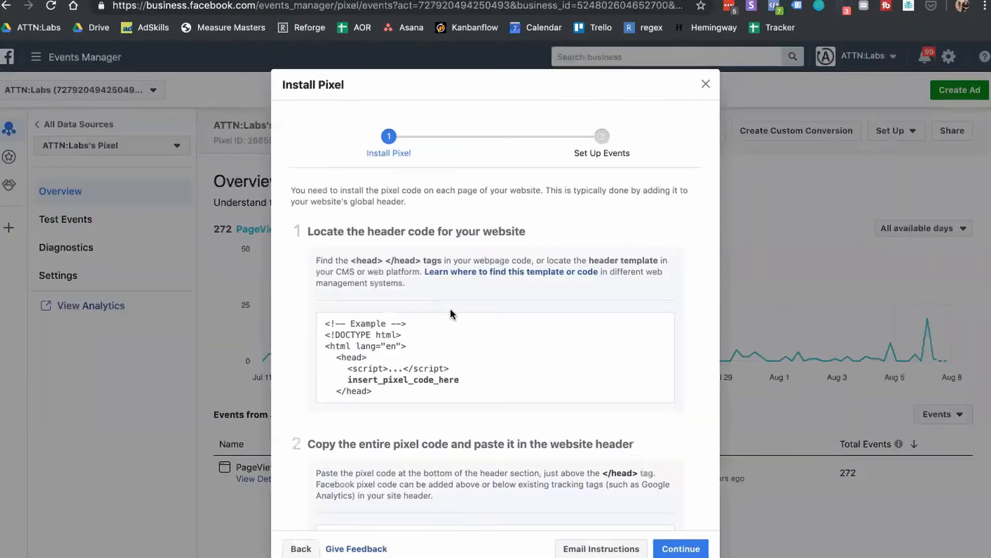
scroll(582, 310, down, 10)
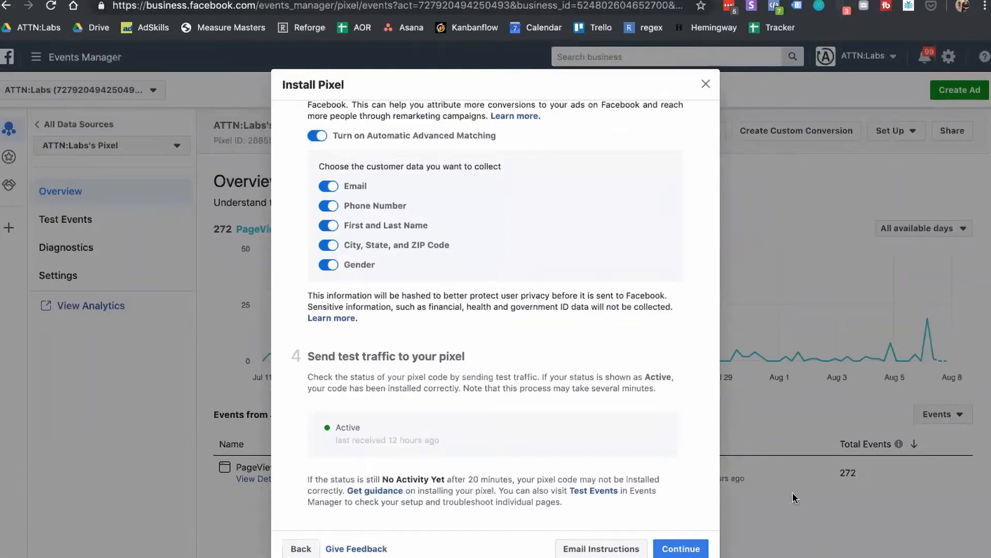
click(681, 552)
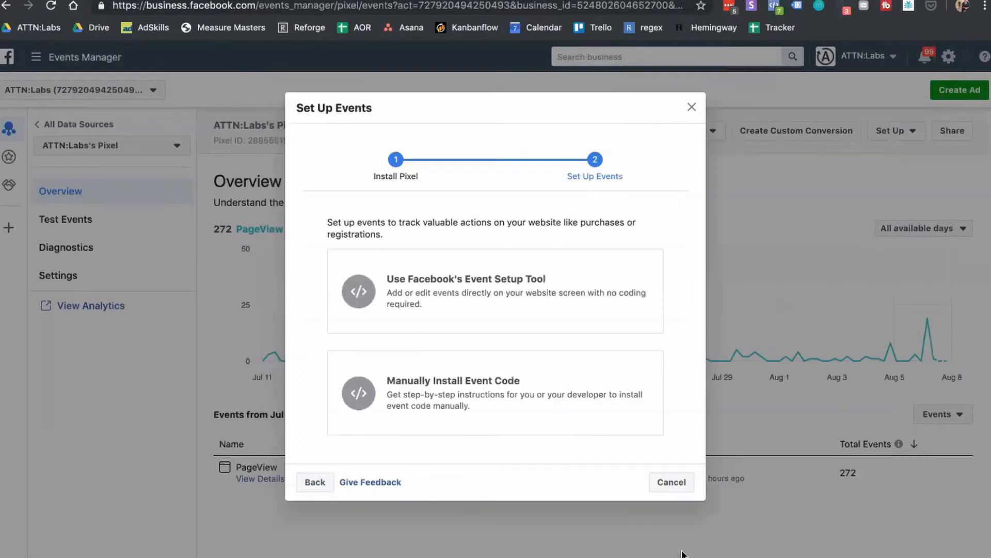
Step: Choose manual event code installation and copy the Add to Cart event snippet
click(440, 385)
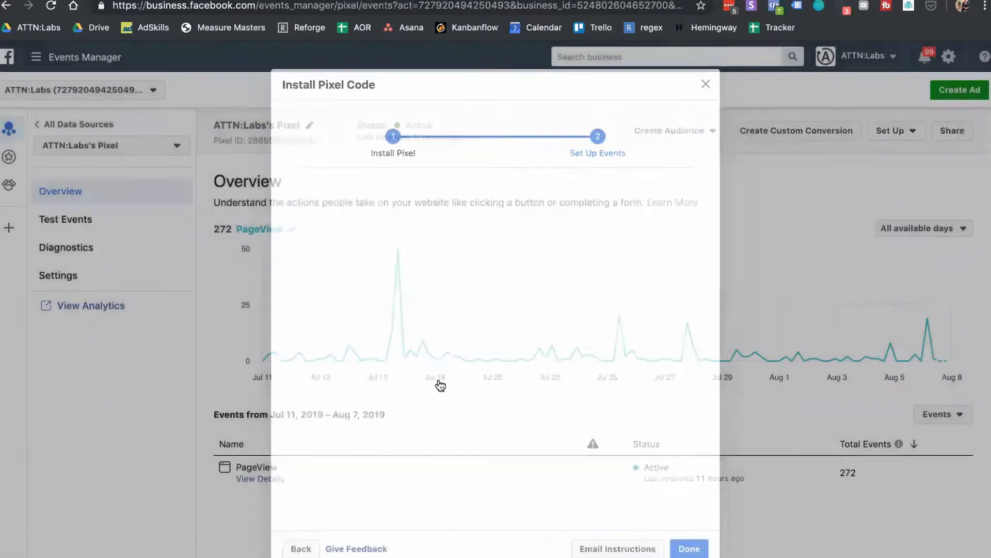
scroll(489, 387, down, 5)
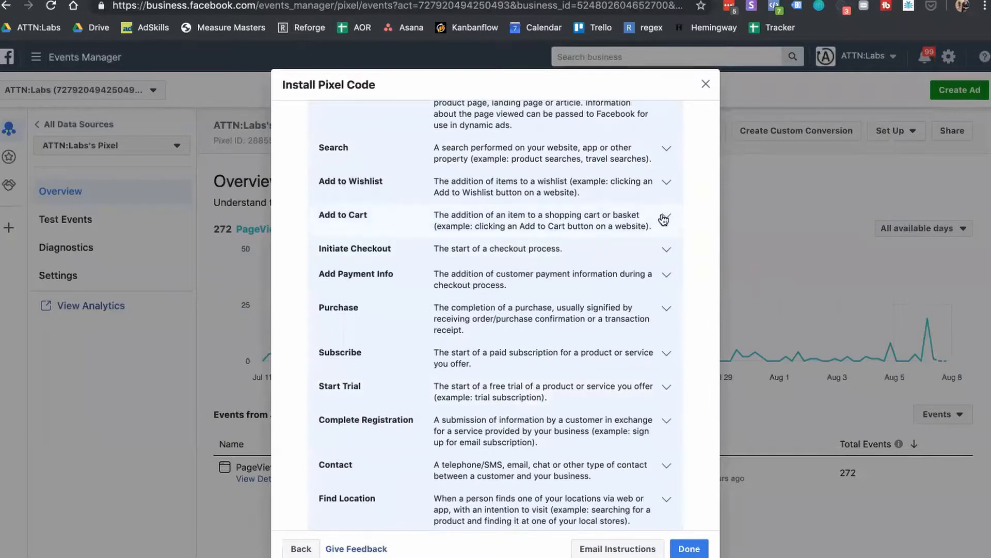
click(666, 215)
scroll(566, 364, down, 6)
scroll(564, 364, down, 1)
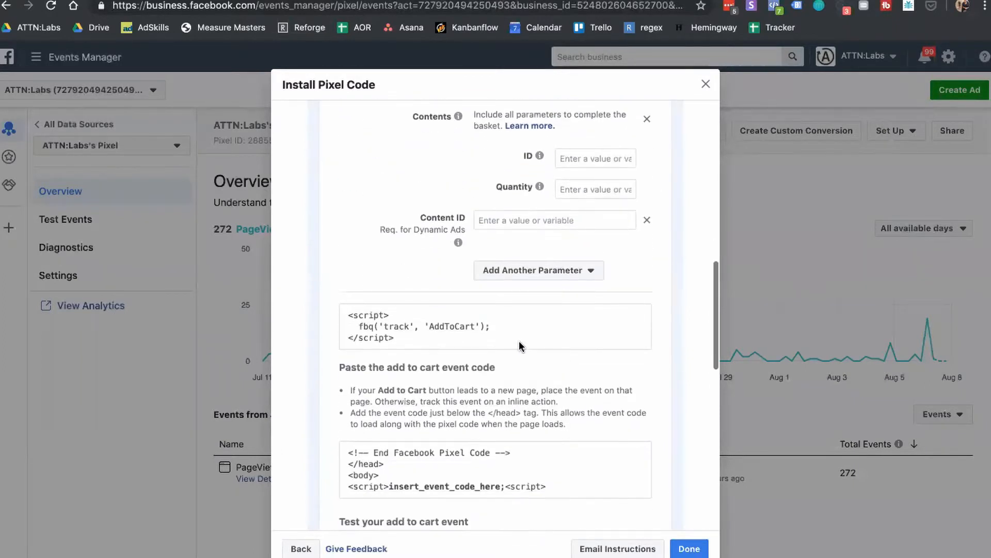
click(493, 325)
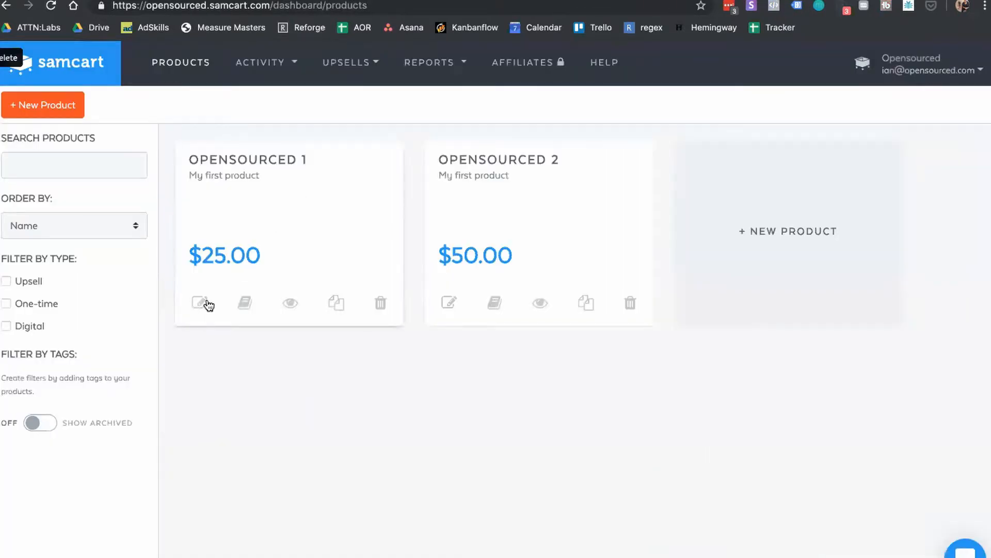
Step: Paste the fbq AddToCart script into Opensourced 1's Advanced Settings header scripts field
click(202, 301)
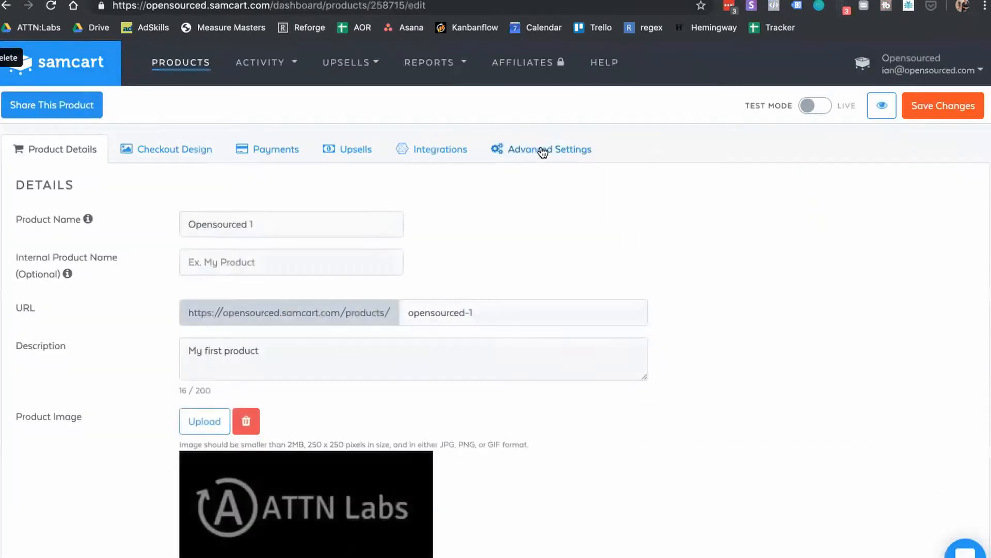
click(542, 150)
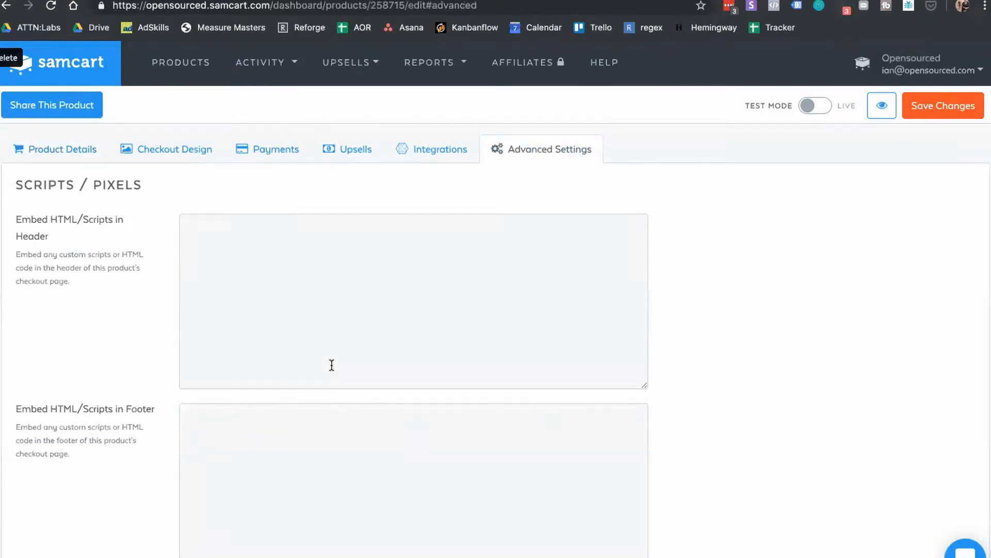
click(370, 307)
key(super+v)
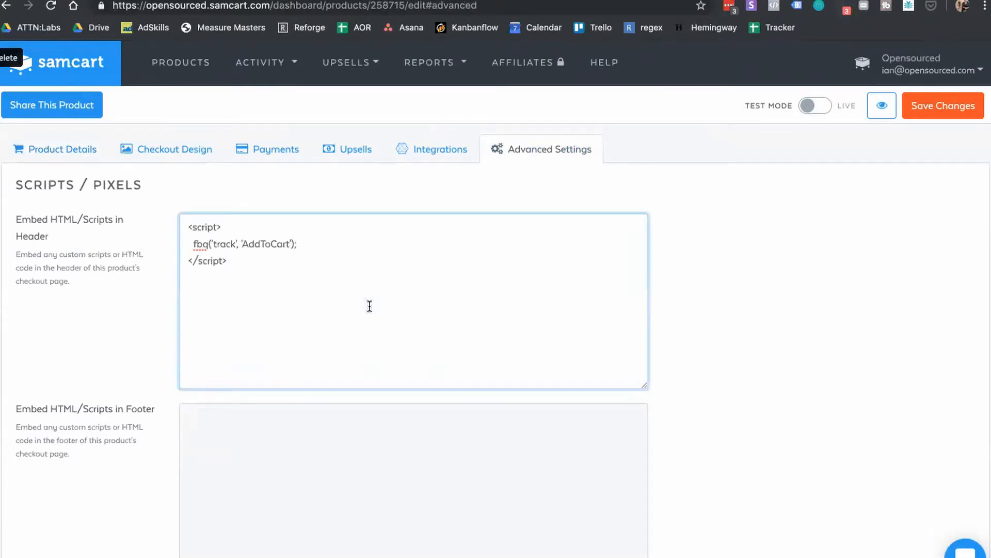
scroll(334, 319, down, 5)
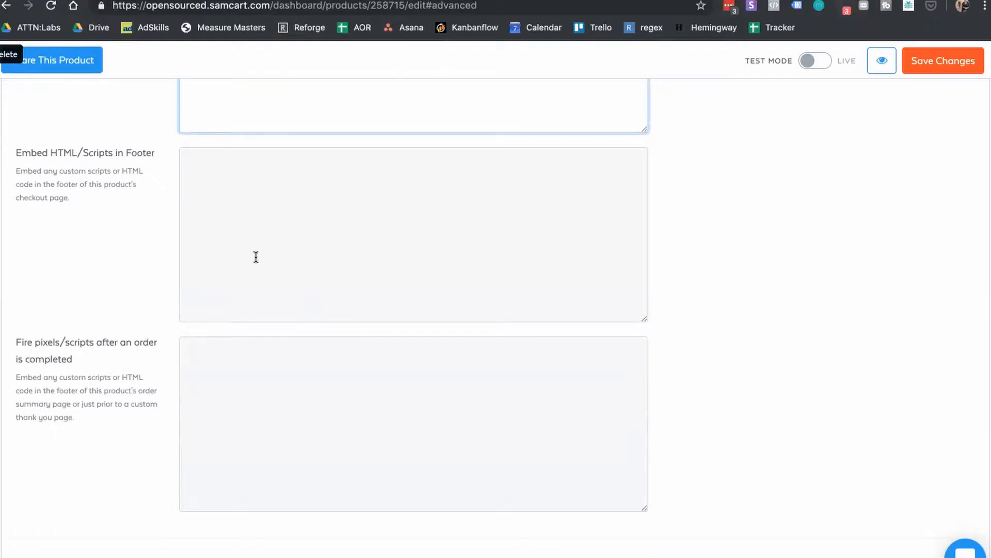
scroll(110, 237, up, 5)
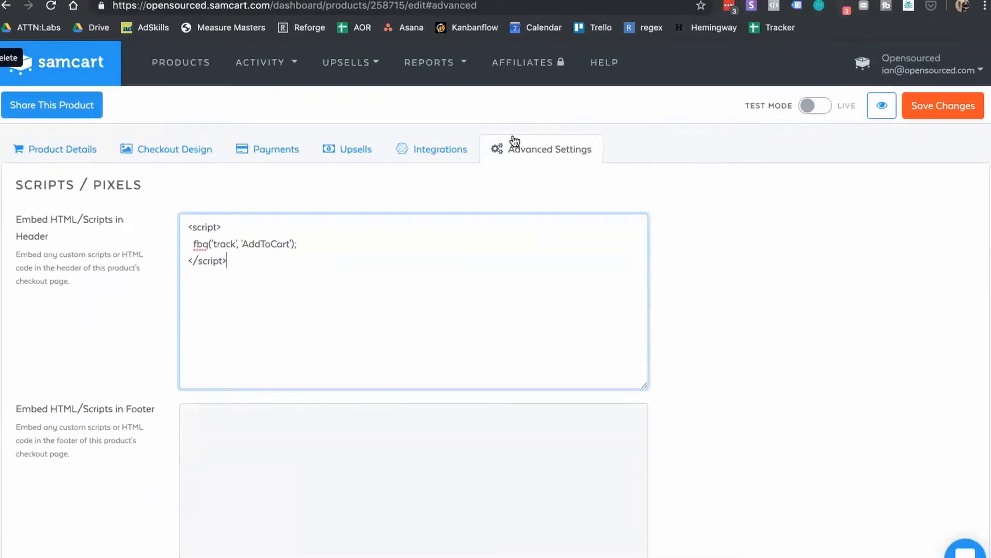
scroll(444, 314, down, 4)
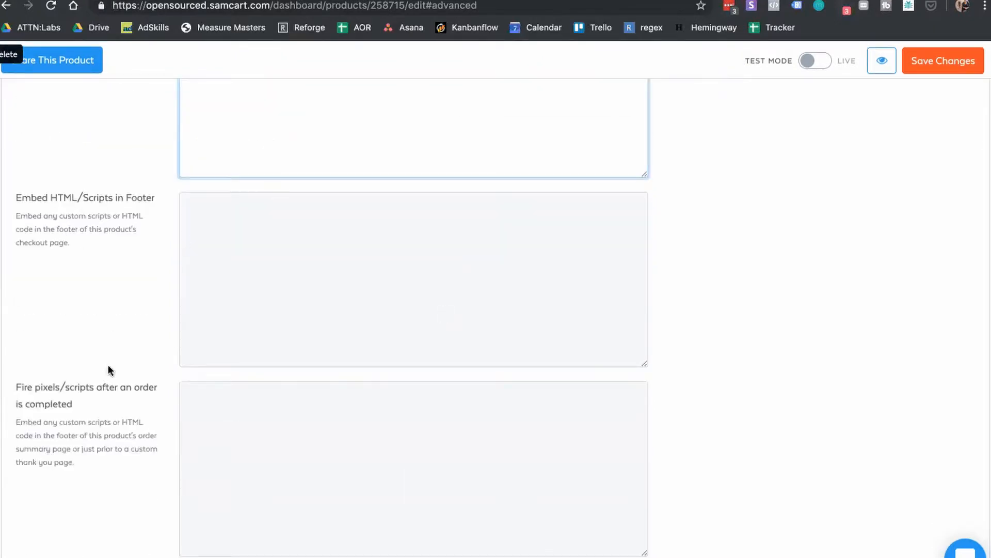
scroll(122, 343, down, 3)
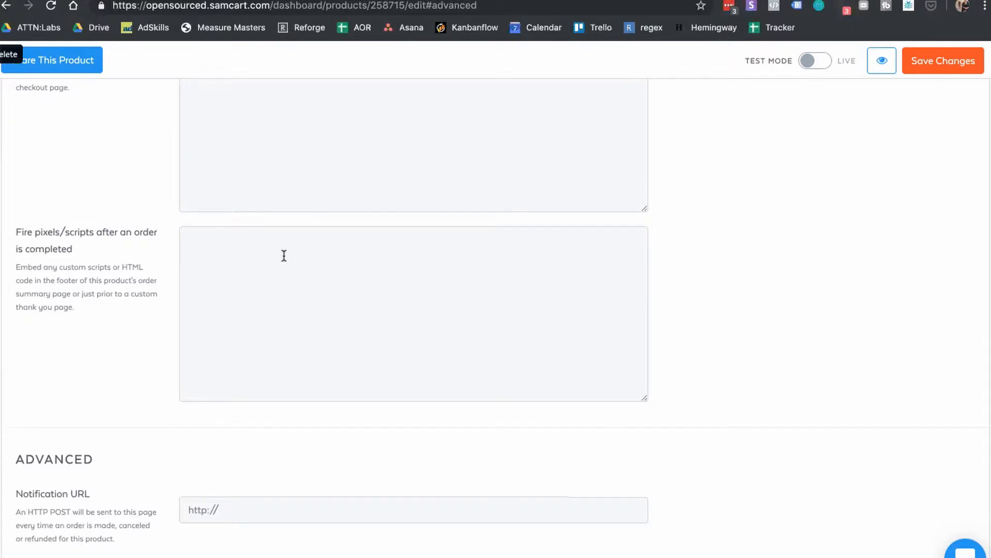
scroll(283, 255, up, 5)
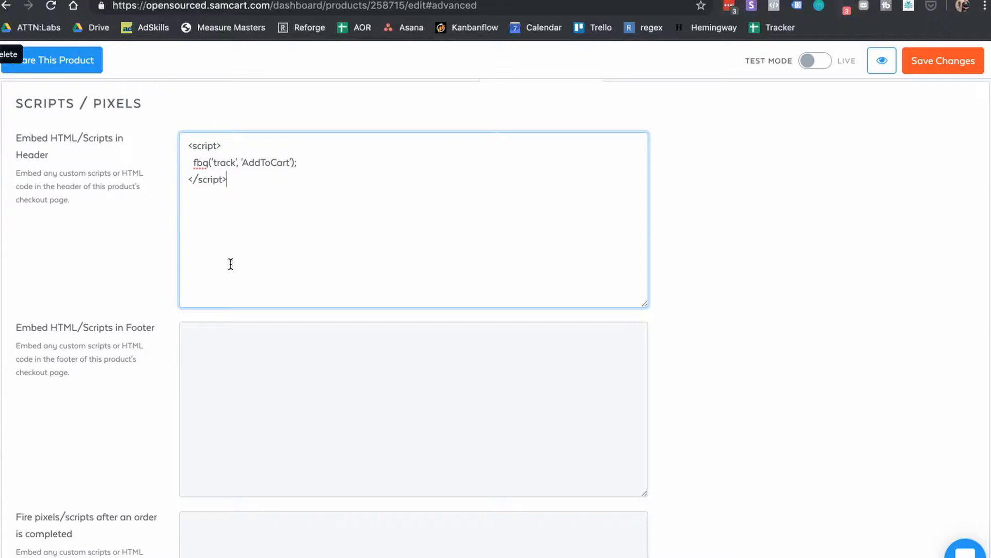
scroll(230, 264, down, 8)
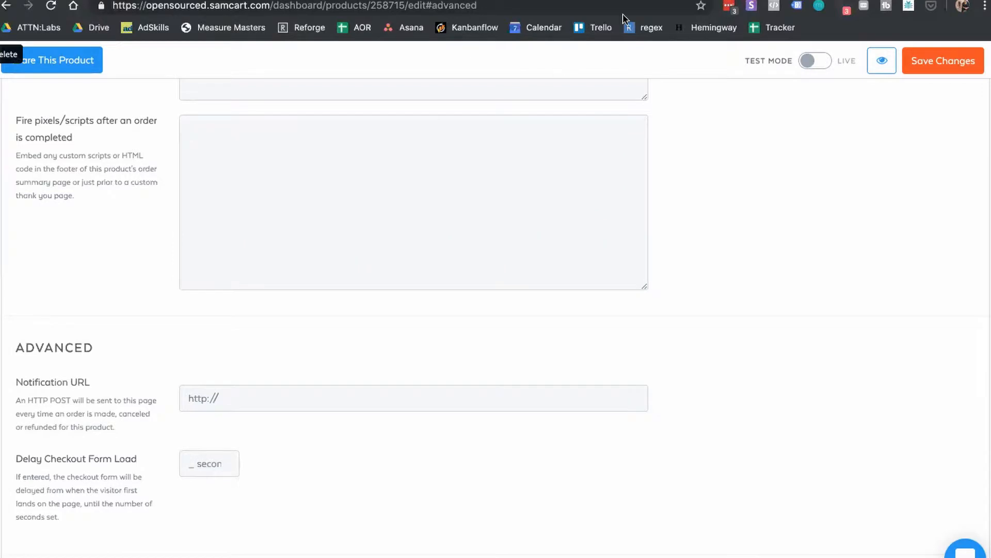
click(207, 1)
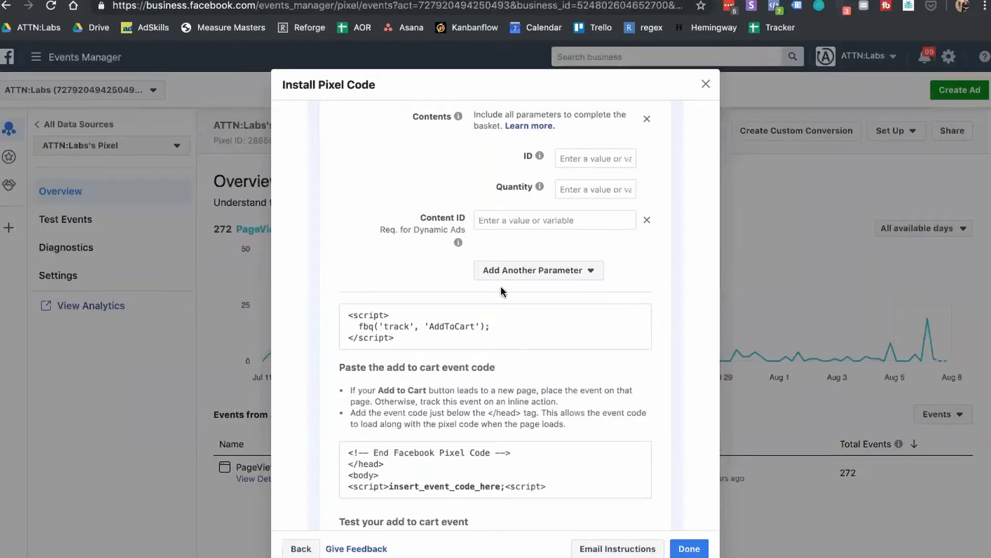
Step: Expand the Purchase event, set Conversion Value to 25.00, and copy its code snippet
scroll(506, 291, down, 1)
scroll(505, 291, down, 10)
click(659, 123)
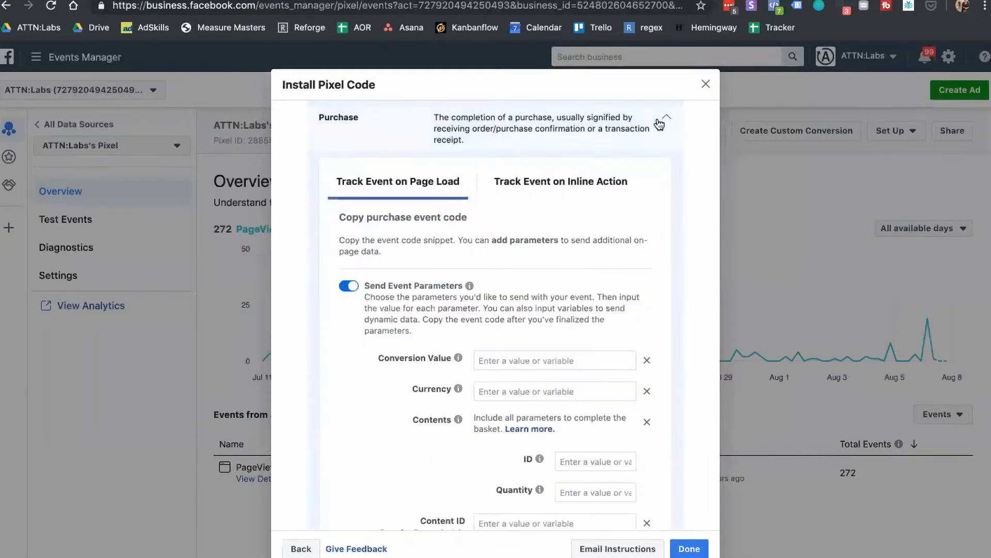
scroll(580, 294, down, 3)
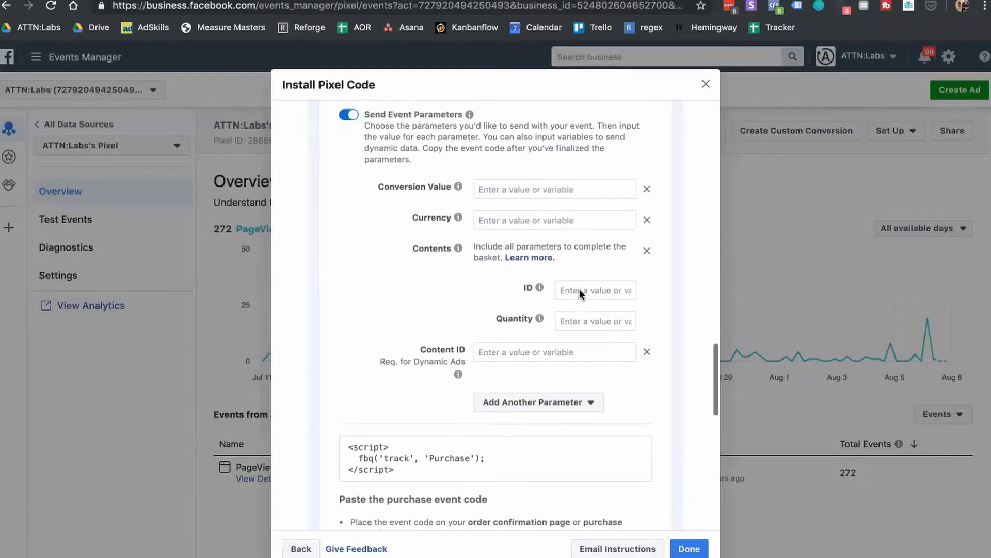
click(573, 185)
text(25.)
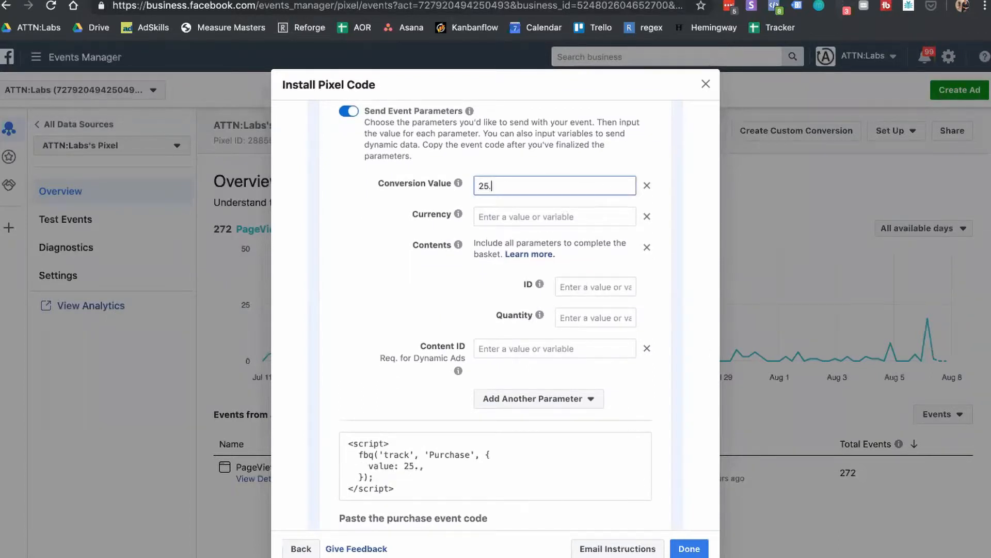
text(00)
scroll(465, 310, down, 4)
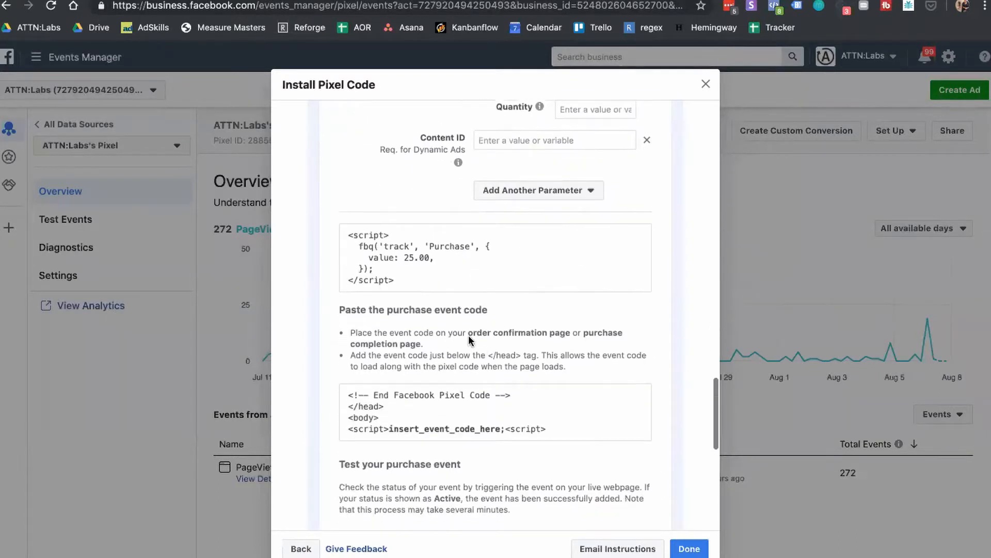
click(416, 289)
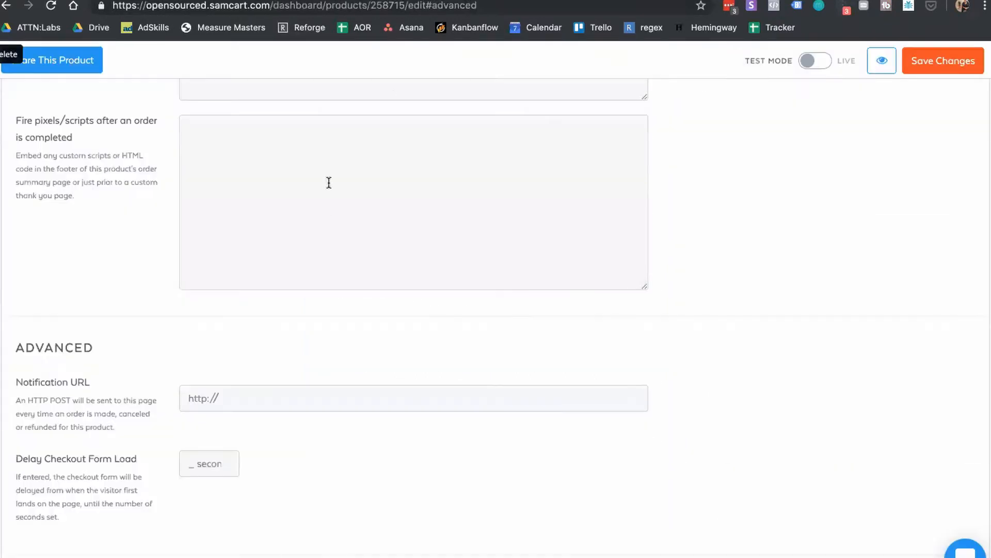
click(330, 181)
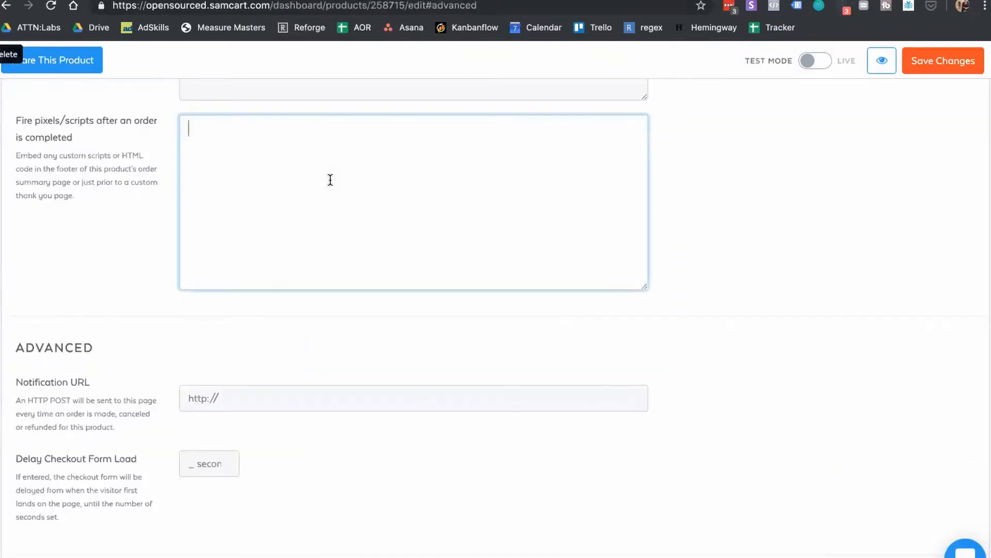
Step: Paste the Purchase script into the after-order scripts field, save, and return to Products
key(ctrl+v)
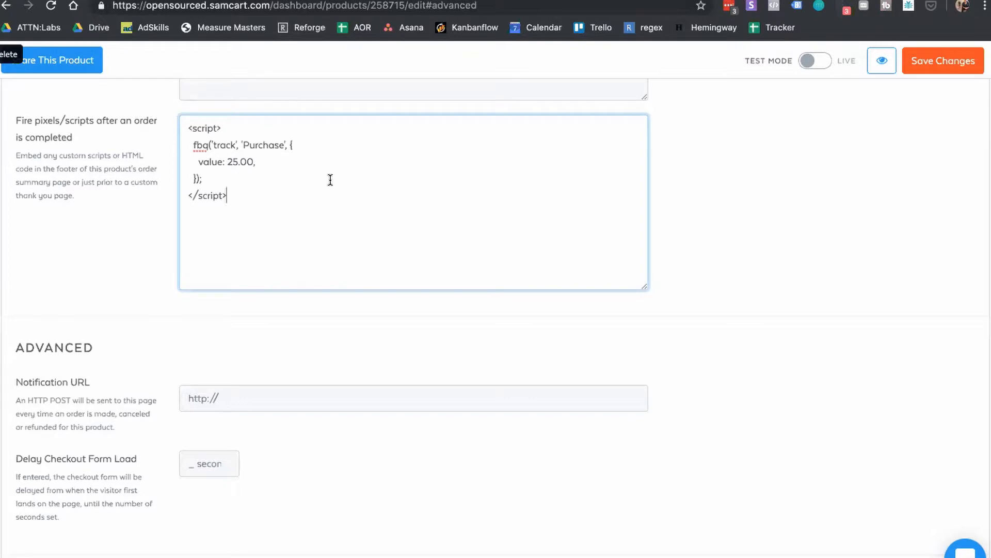
scroll(411, 286, up, 10)
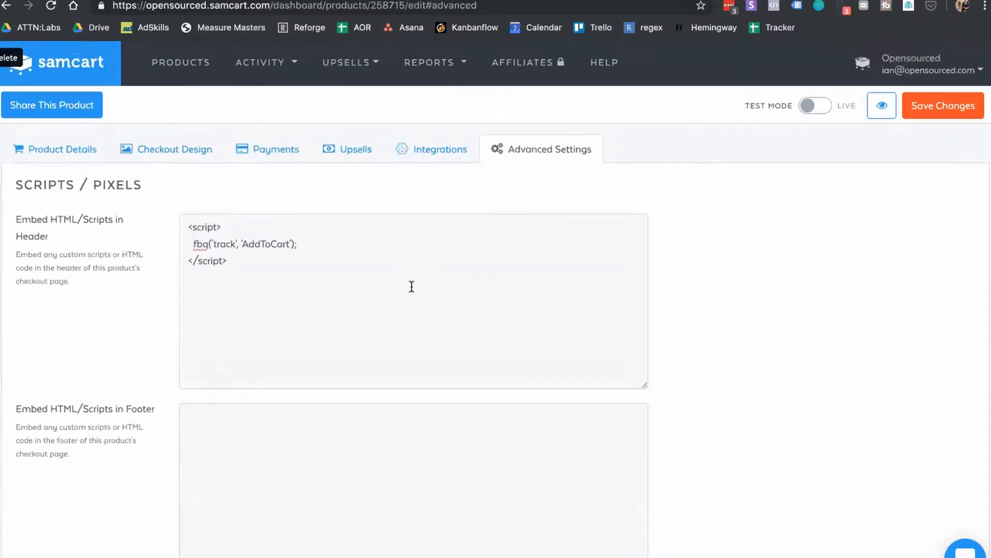
scroll(411, 287, down, 5)
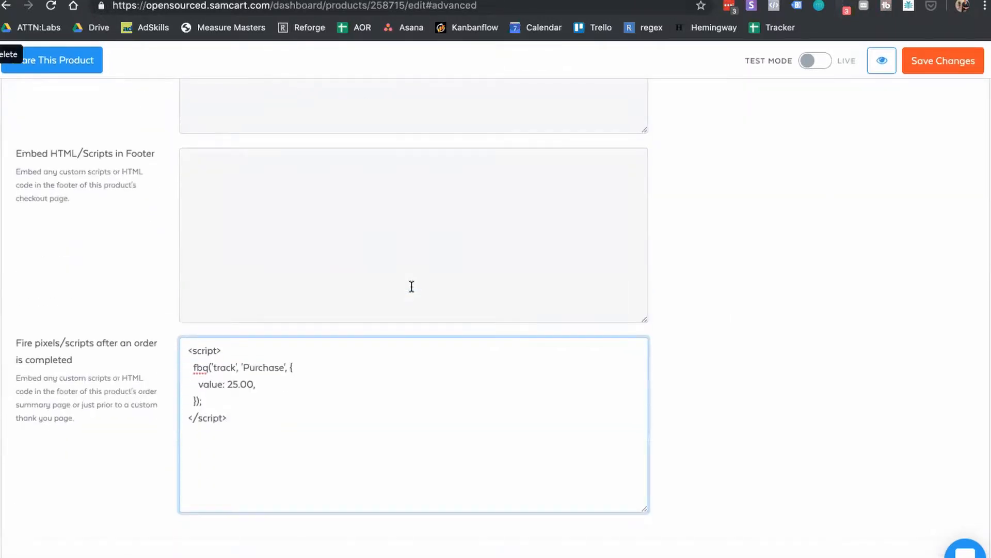
click(960, 61)
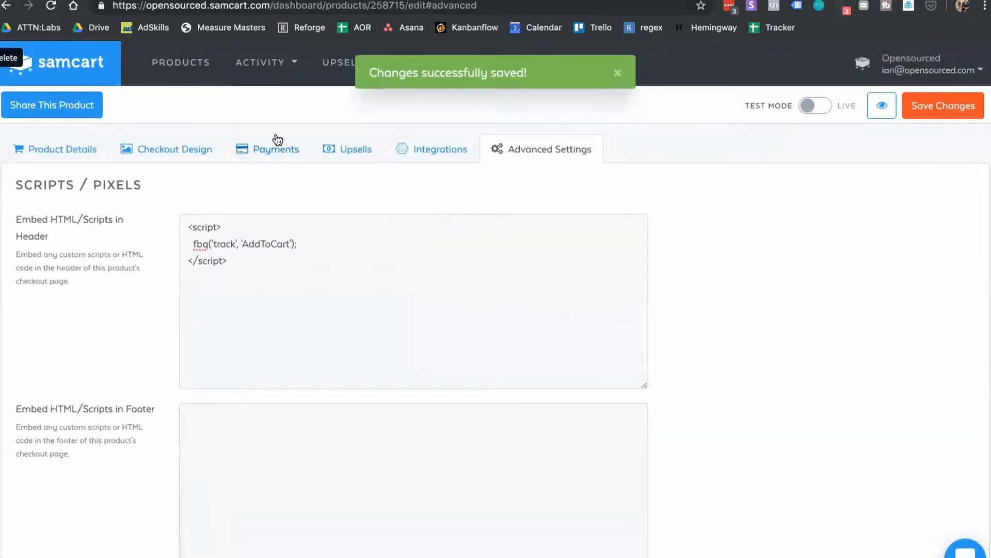
click(184, 63)
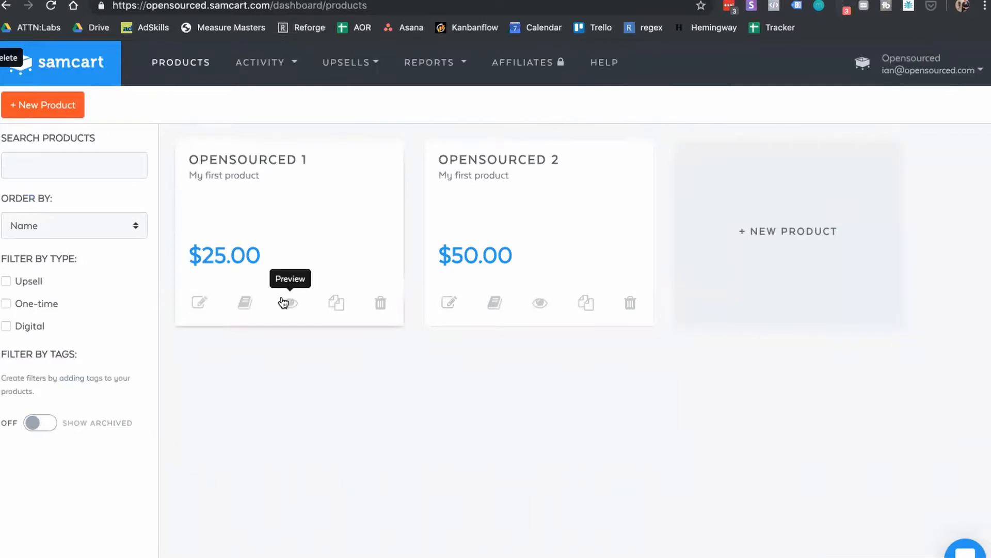
Step: Browse the Upsells list, then open My First Funnel (Upsell 2 offer, Upsell 1 downsell) for editing
click(354, 64)
click(359, 99)
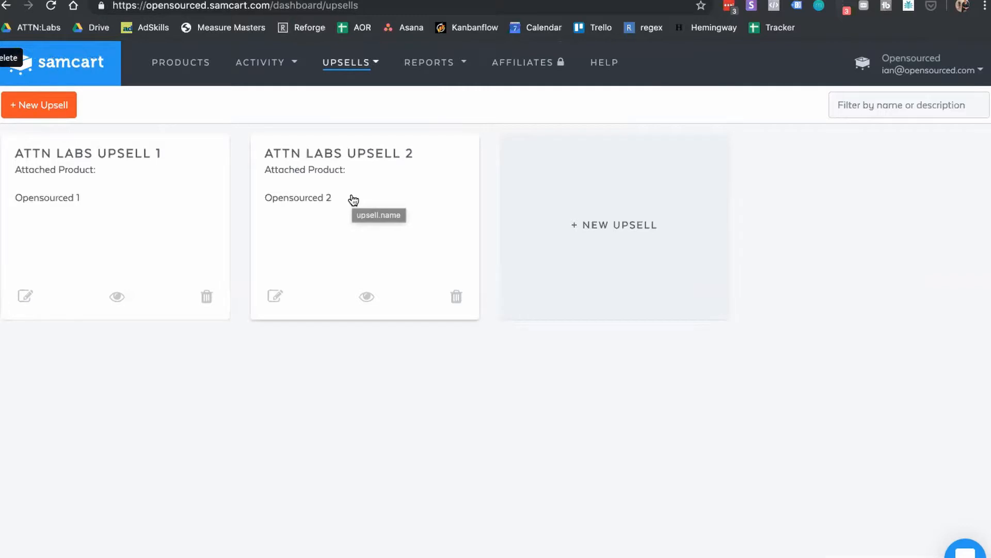
click(360, 76)
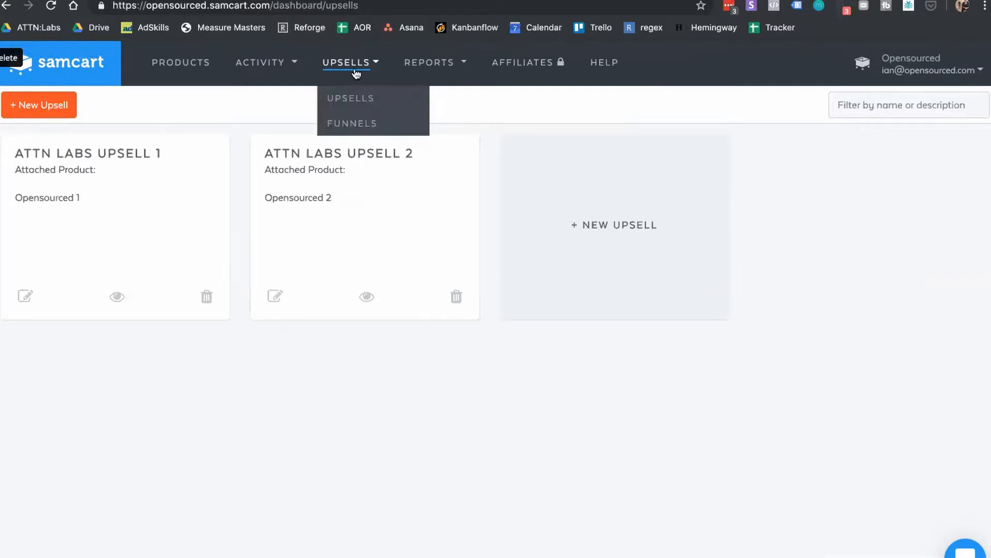
click(356, 122)
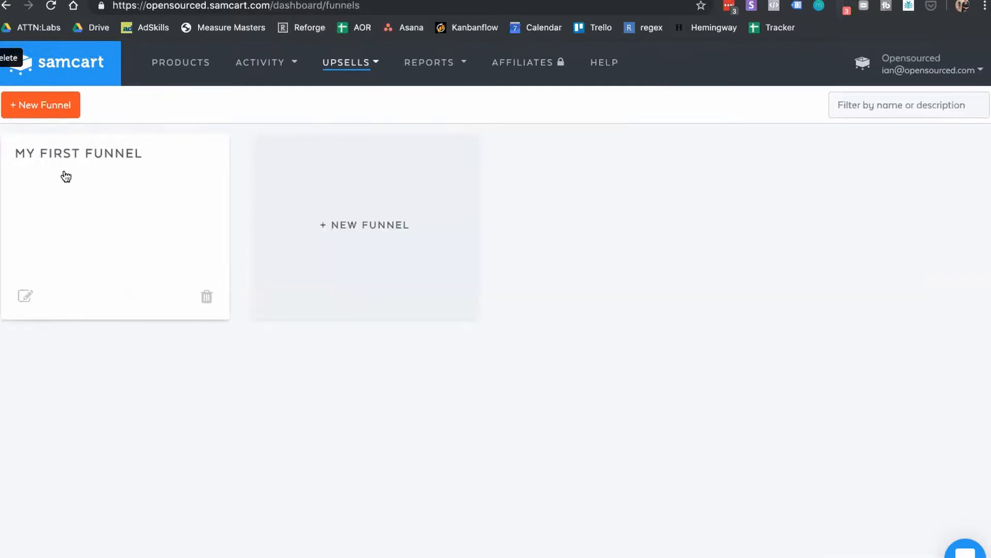
click(26, 297)
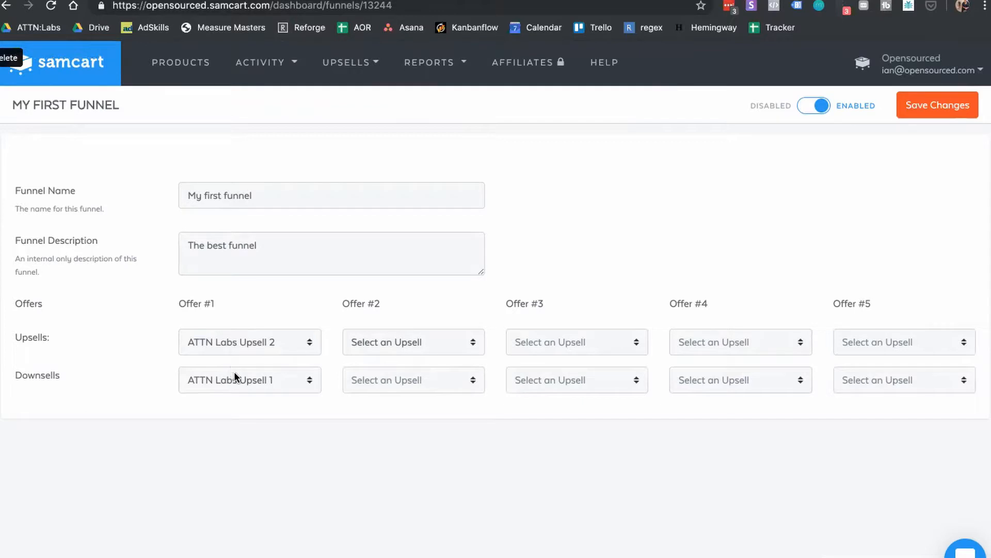
Step: Set Opensourced 1's Upsell Funnels to 'Select a Funnel' and glance at the Order Bump list
click(192, 59)
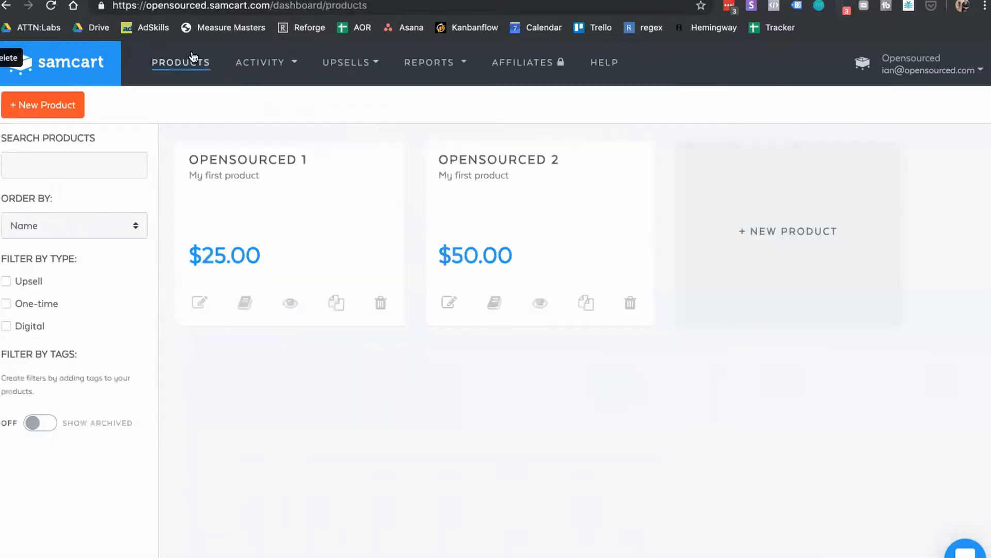
click(200, 300)
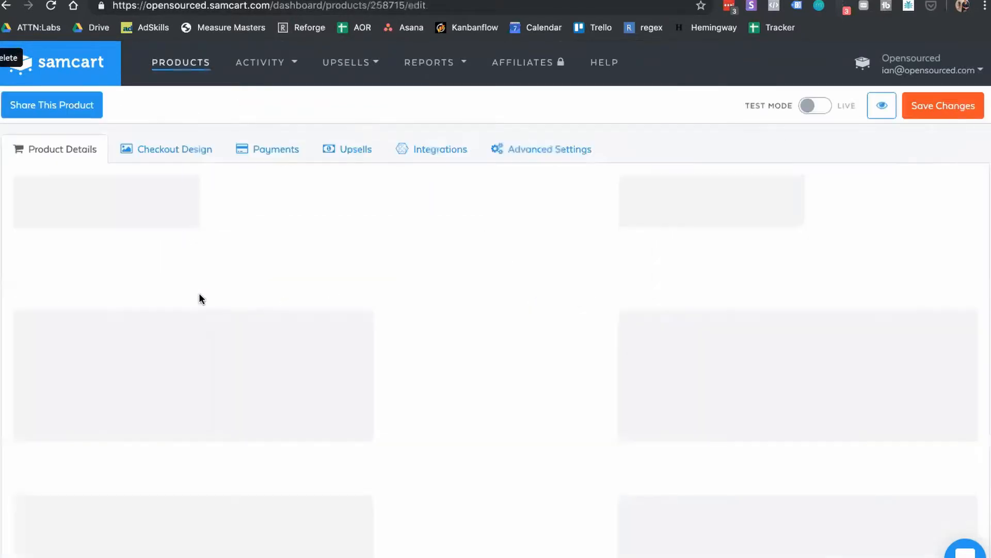
click(340, 158)
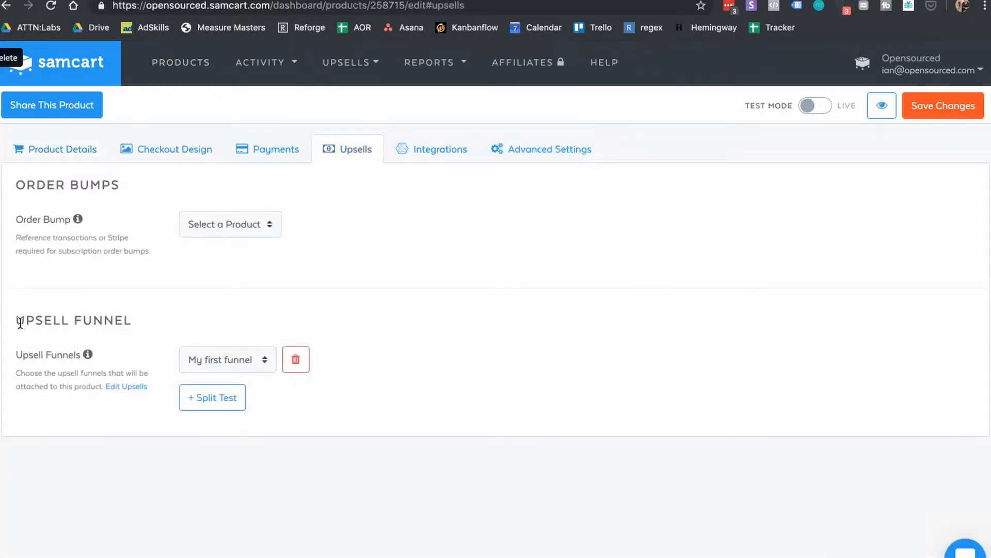
click(223, 366)
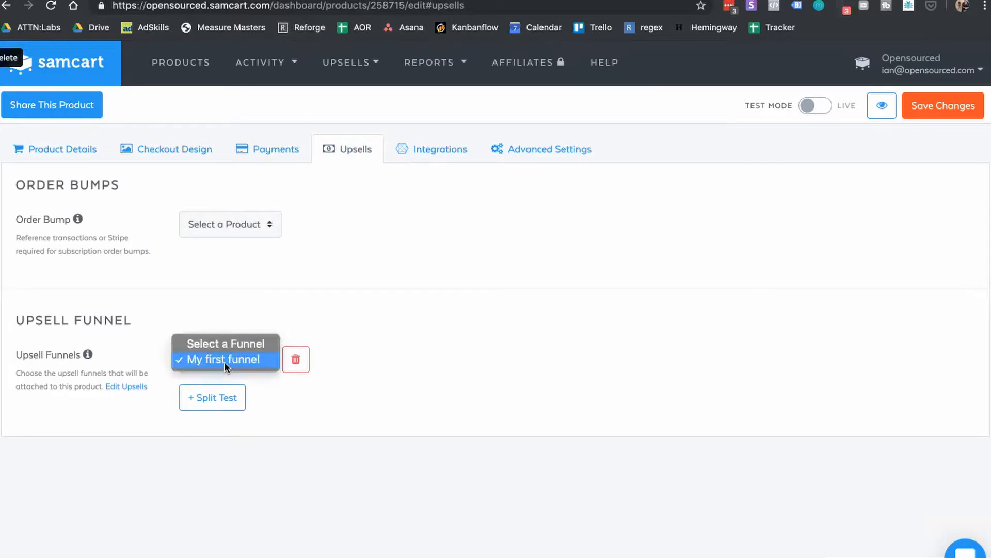
click(237, 346)
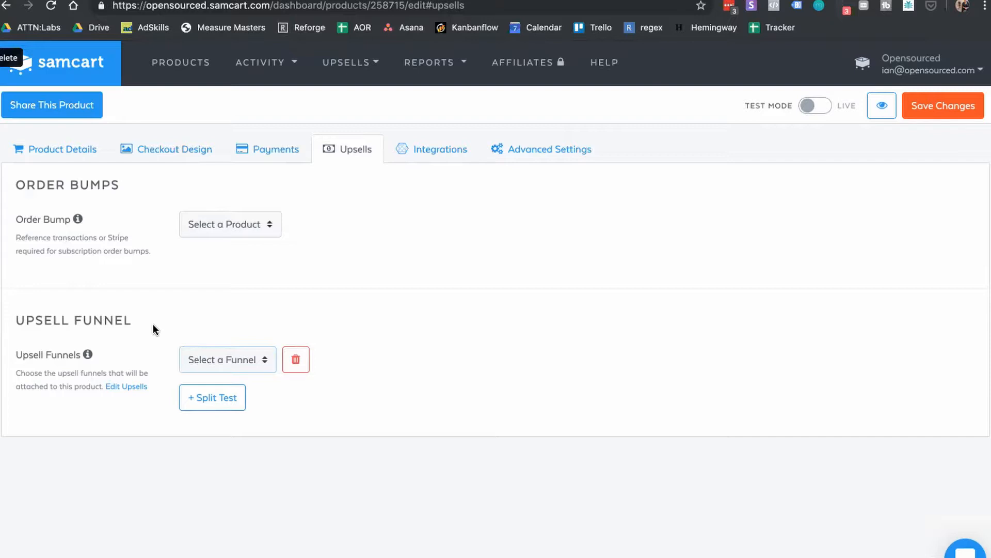
click(243, 216)
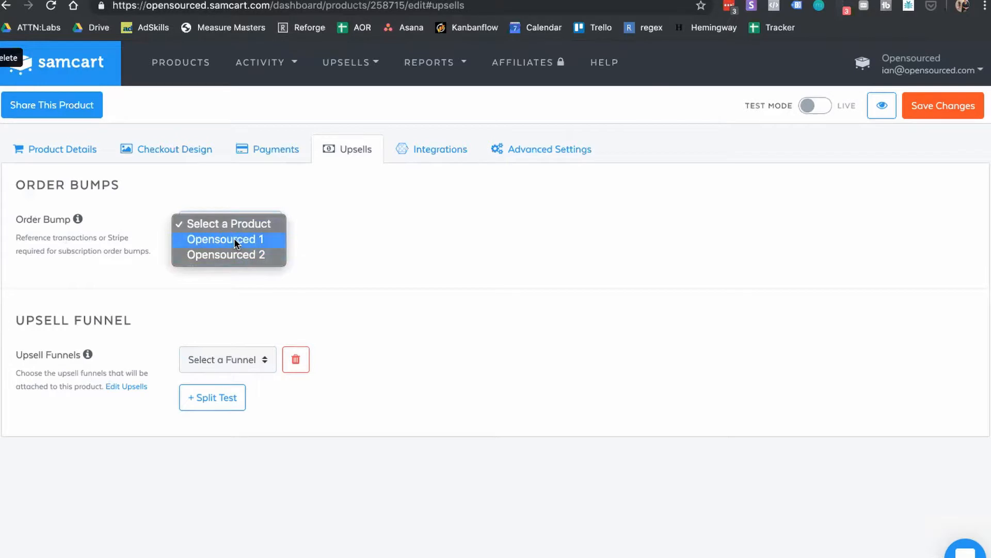
click(345, 206)
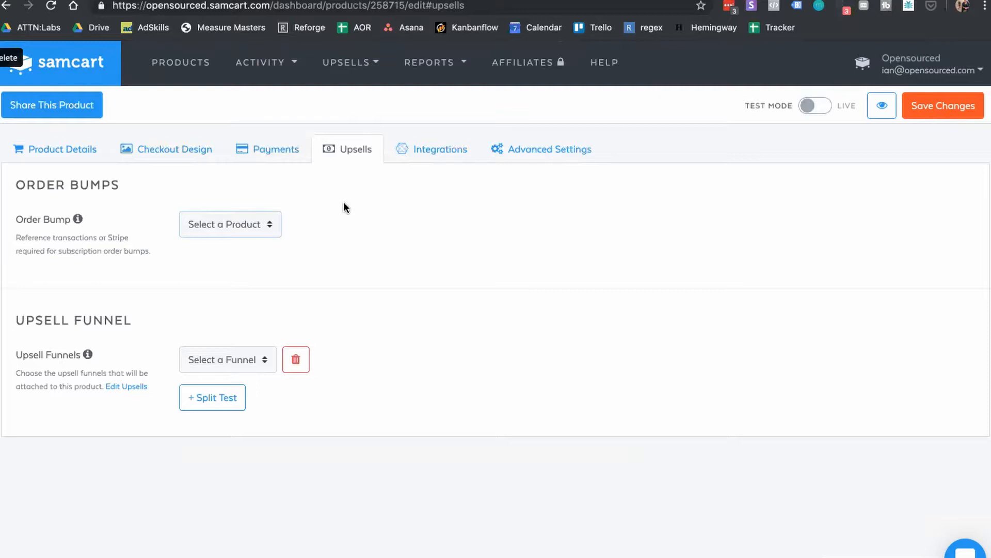
Step: Reopen My First Funnel from the Funnels list to review its Upsell 2 and Upsell 1 offers
click(348, 68)
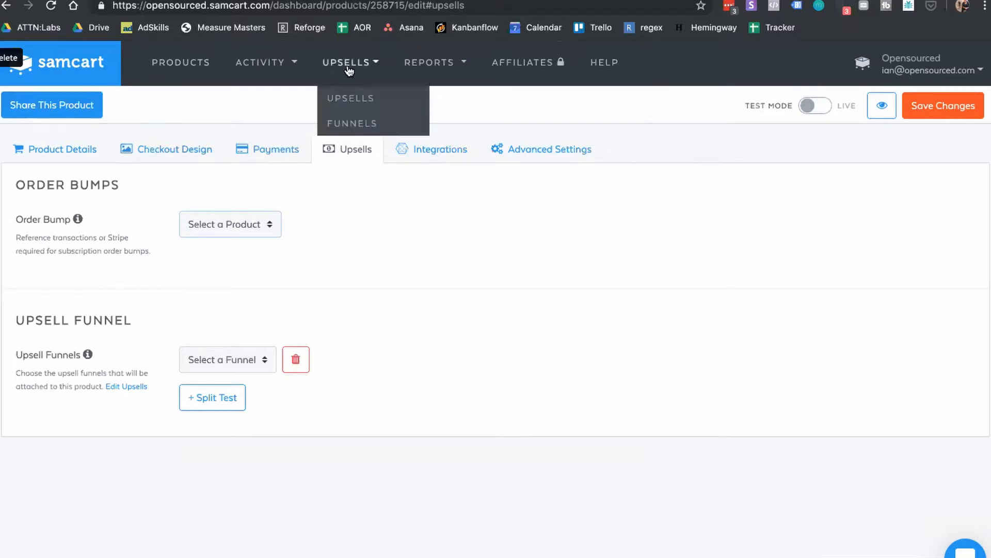
click(360, 124)
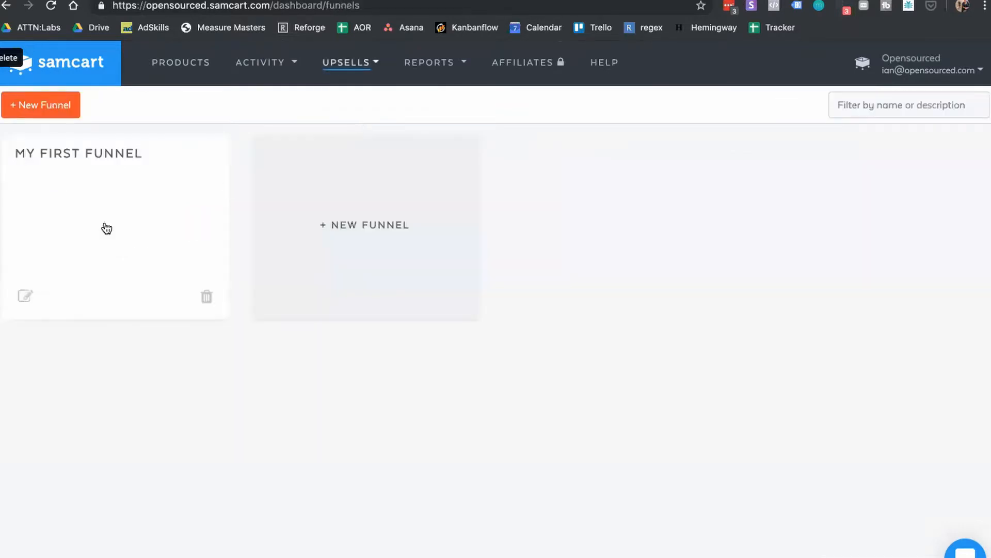
click(26, 297)
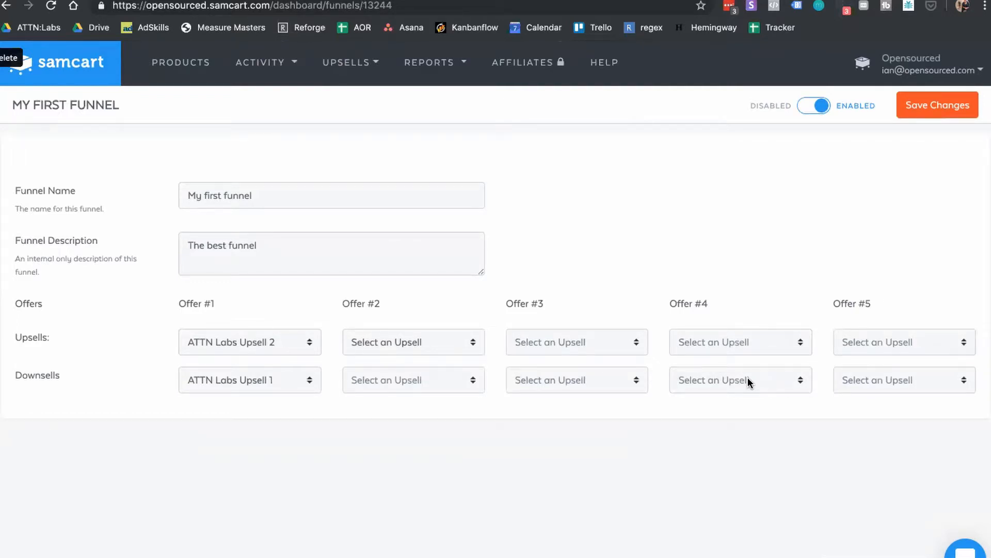
Step: Choose 'My first funnel' as Opensourced 1's upsell funnel and save the changes
click(171, 70)
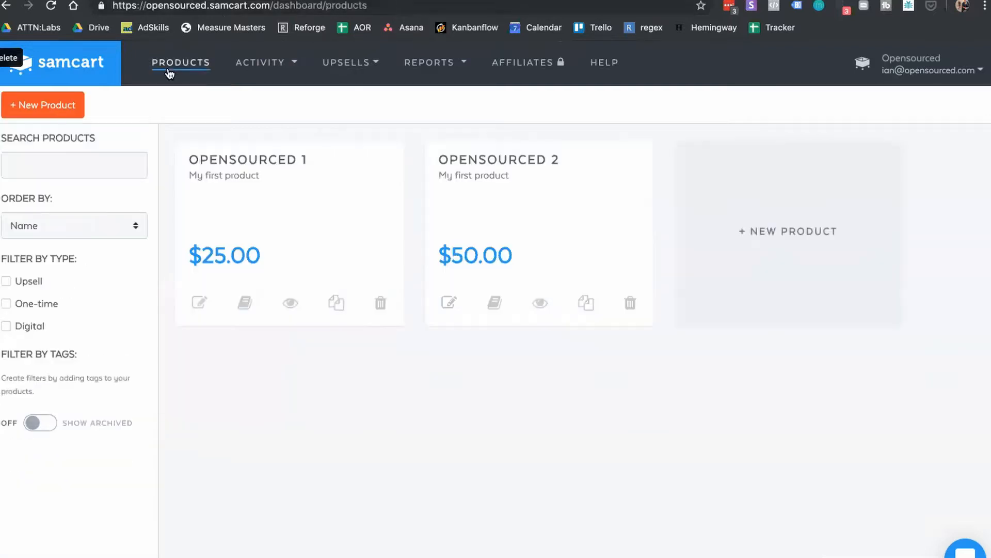
click(200, 307)
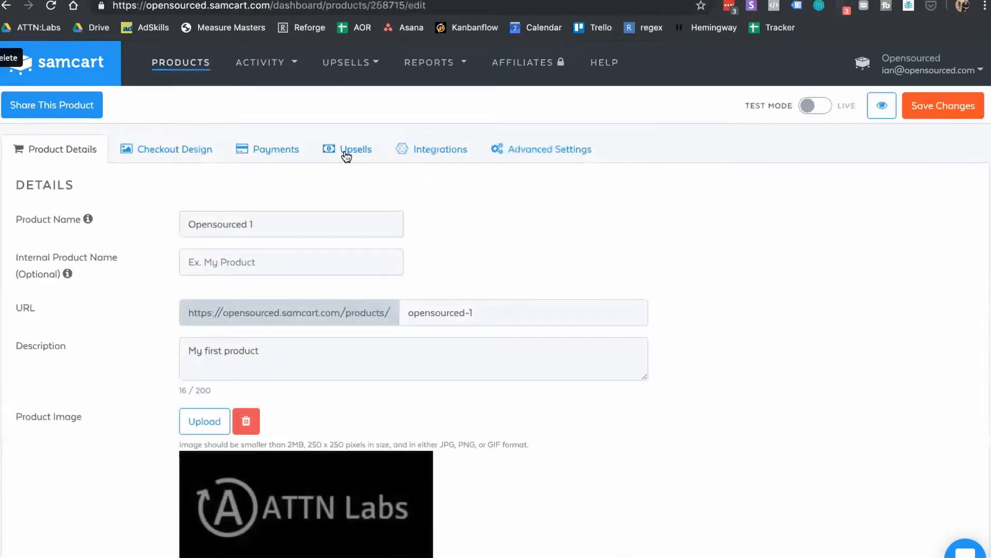
click(346, 155)
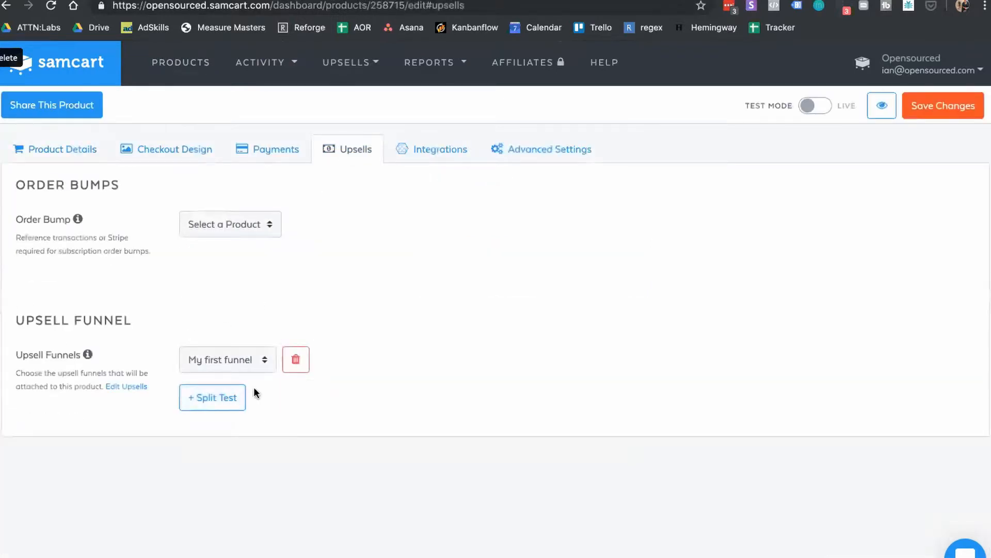
click(234, 359)
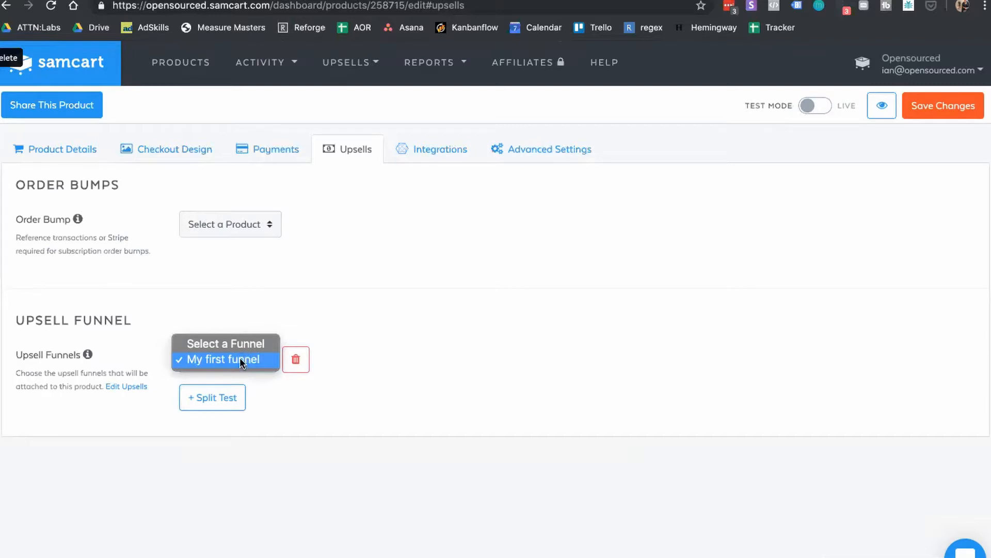
click(239, 358)
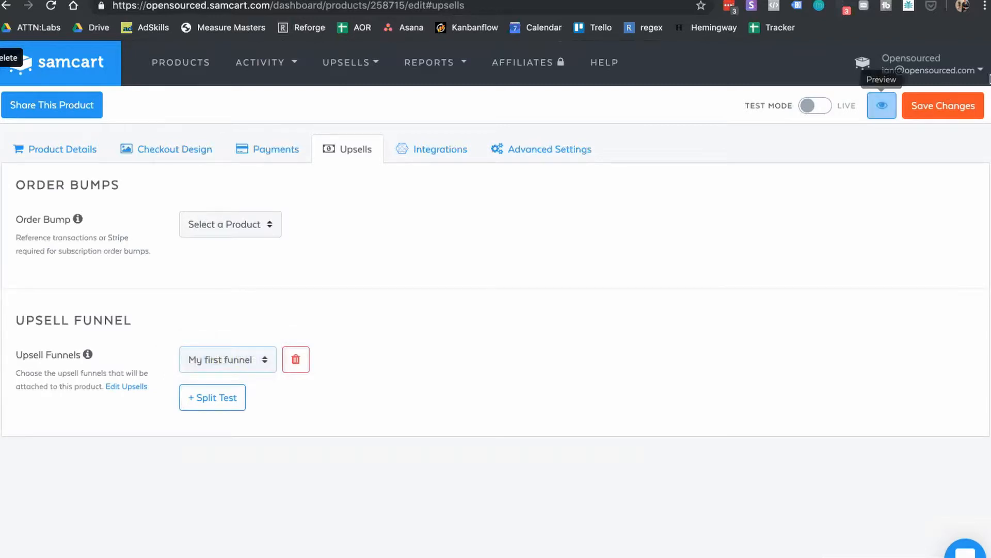
click(975, 105)
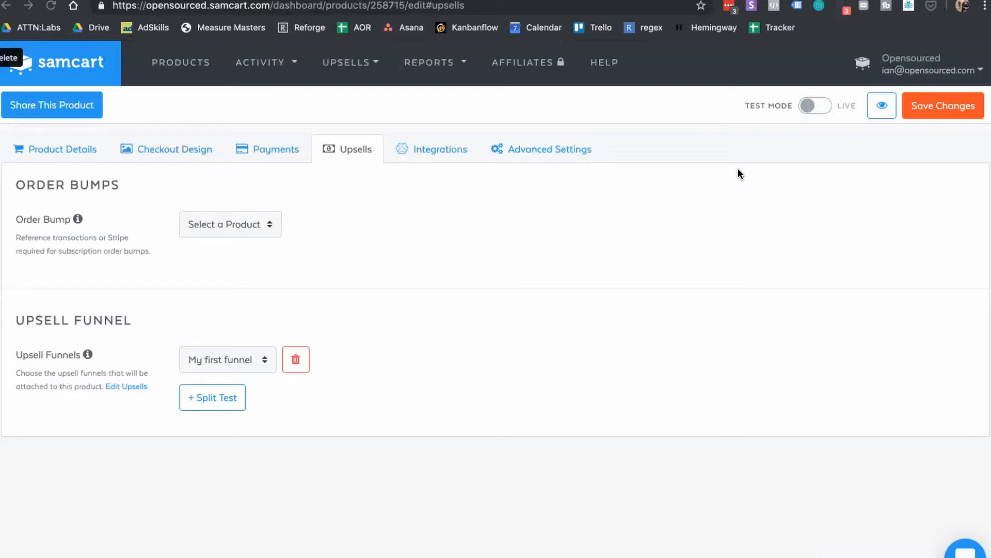
Step: Open the Advanced Settings scripts section of the Opensourced 2 product
click(167, 64)
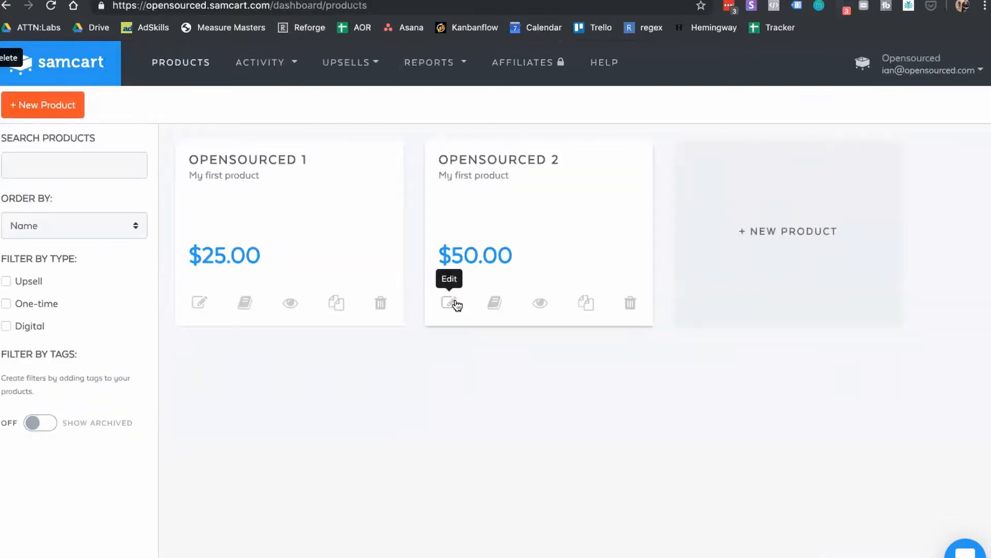
click(456, 305)
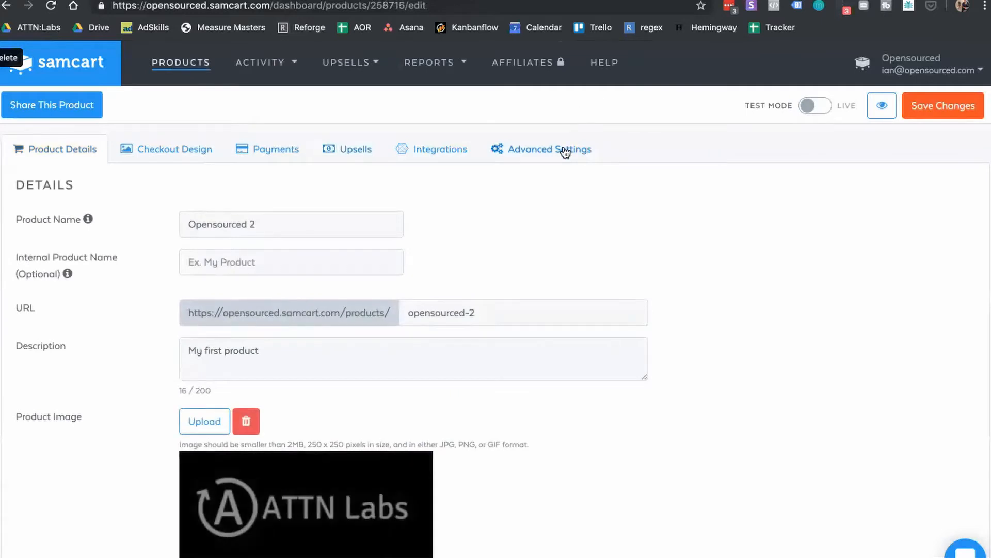
click(565, 150)
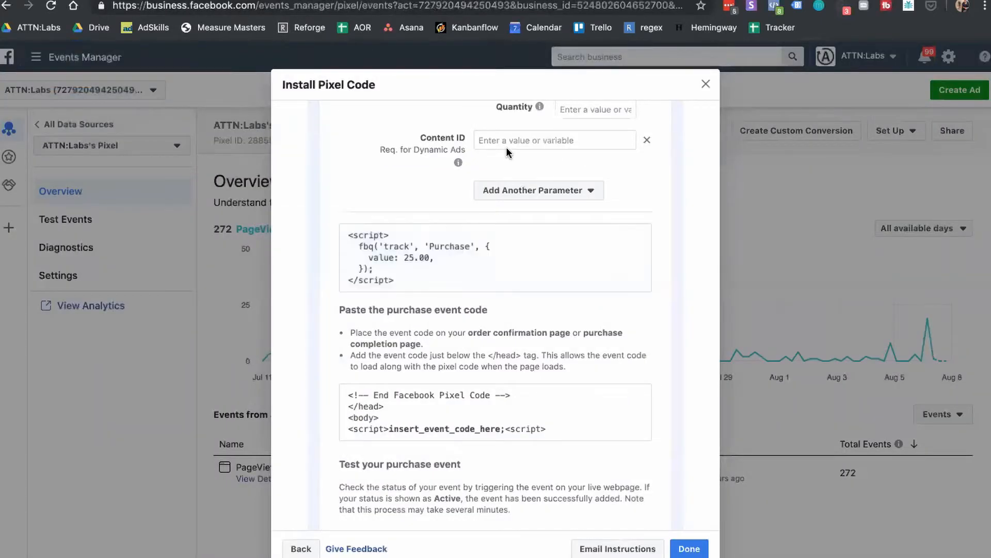
scroll(506, 150, up, 8)
scroll(506, 152, up, 5)
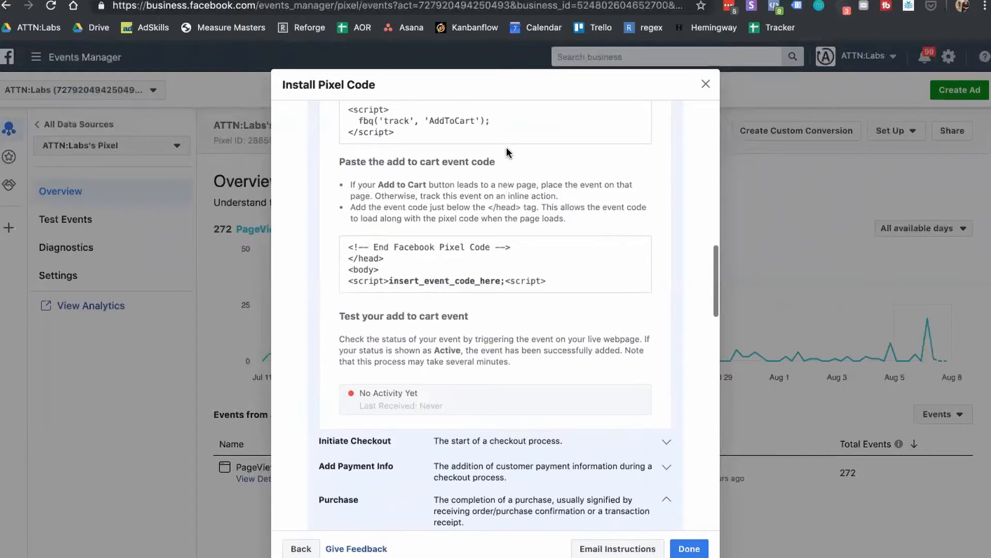
Step: Copy Facebook's AddToCart event code and paste it into the Header scripts box
click(444, 235)
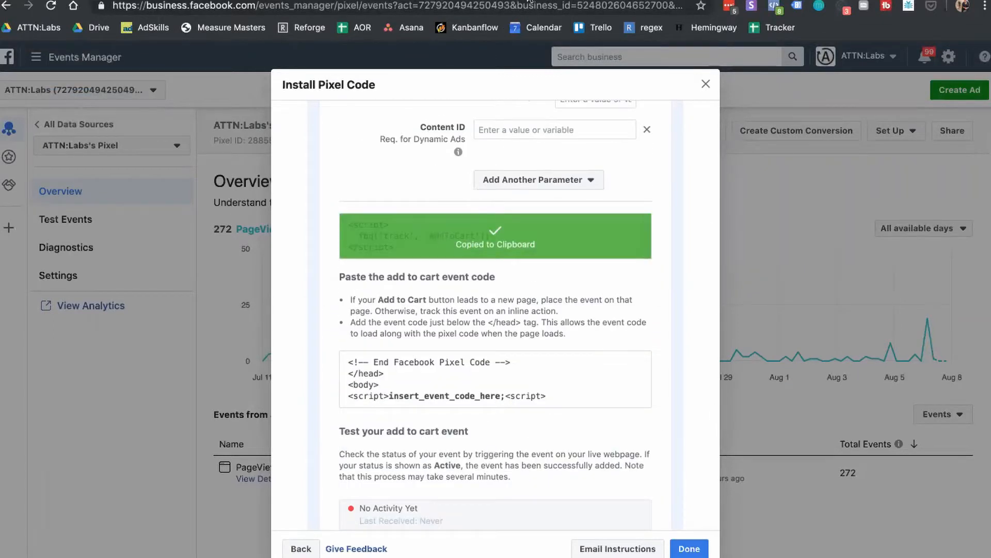
key(ctrl+Tab)
click(365, 273)
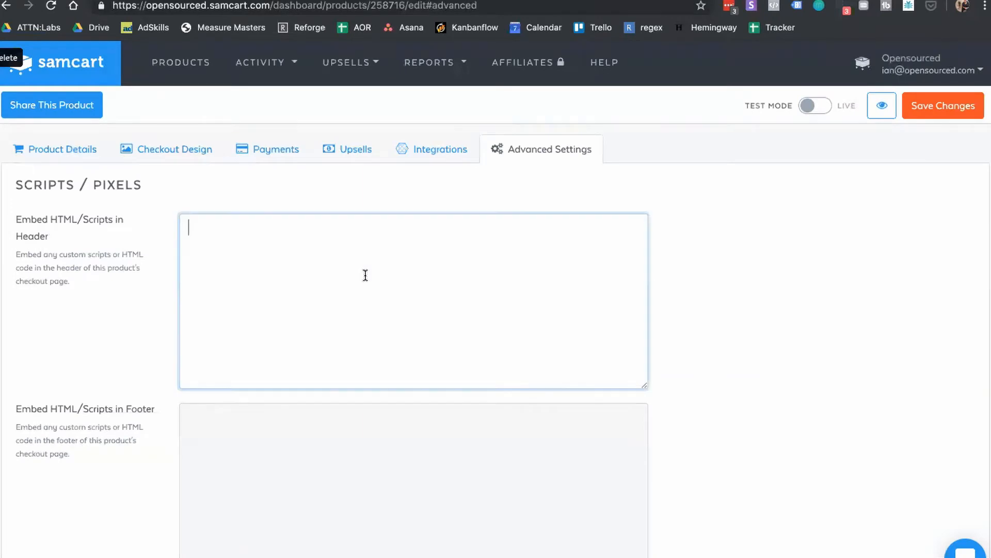
key(super+v)
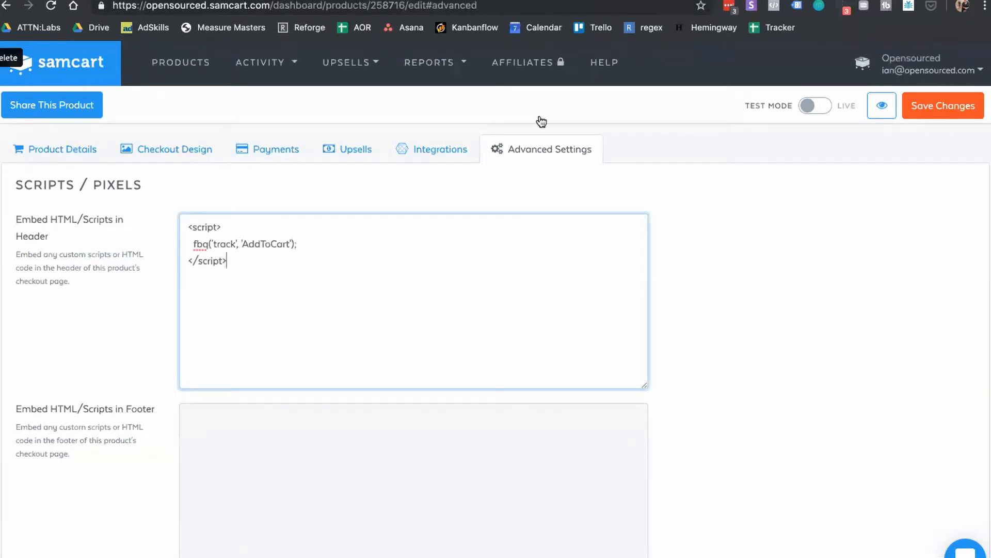
key(ctrl+shift+Tab)
scroll(580, 322, down, 8)
scroll(580, 323, down, 3)
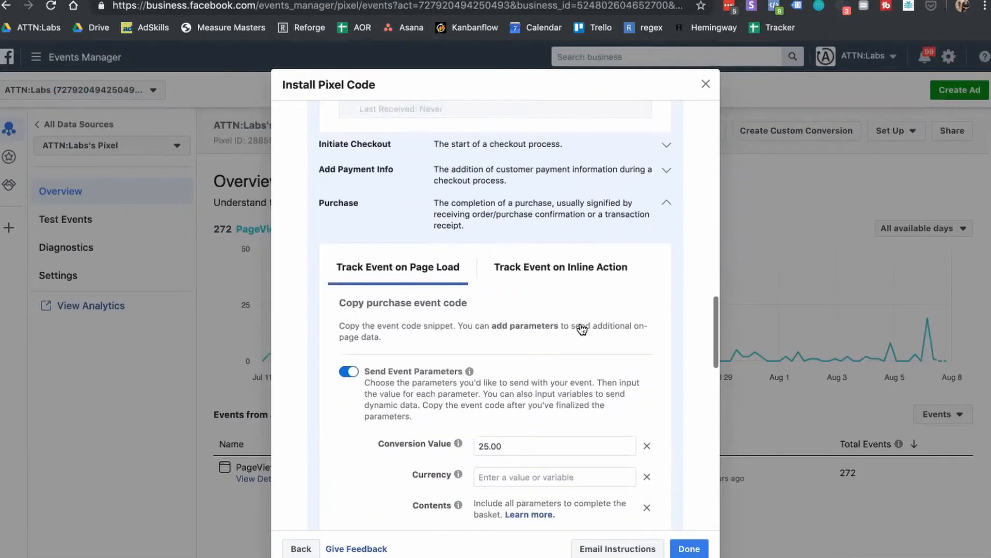
Step: Change the Purchase conversion value from 25.00 to 50.00 and copy the updated event code
click(543, 364)
key(super+a)
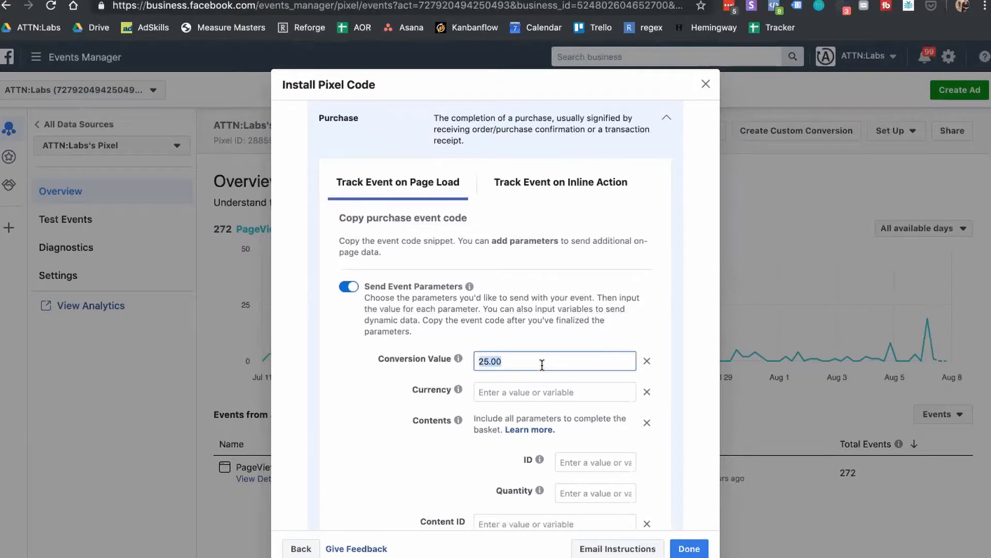
key(BackSpace)
text(50.00)
scroll(431, 319, down, 6)
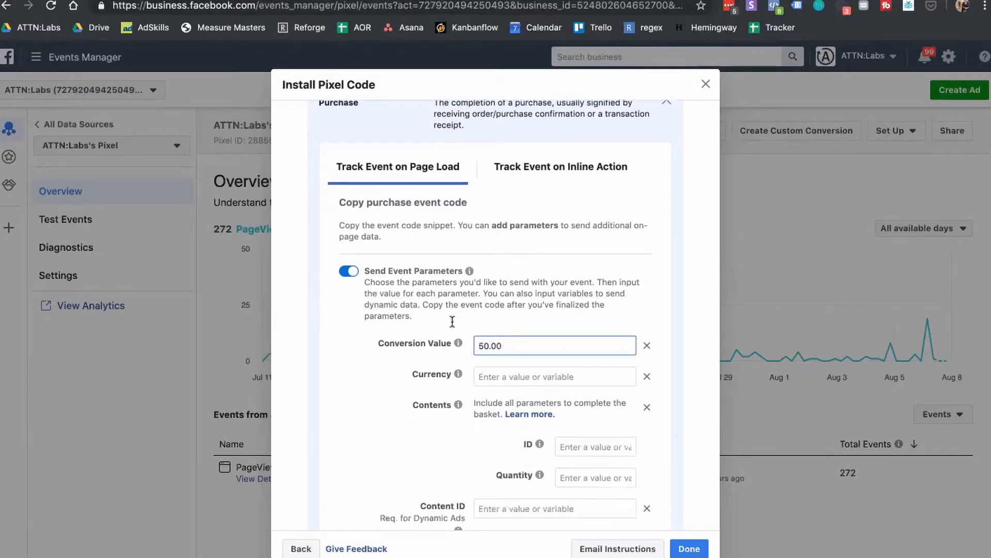
click(432, 318)
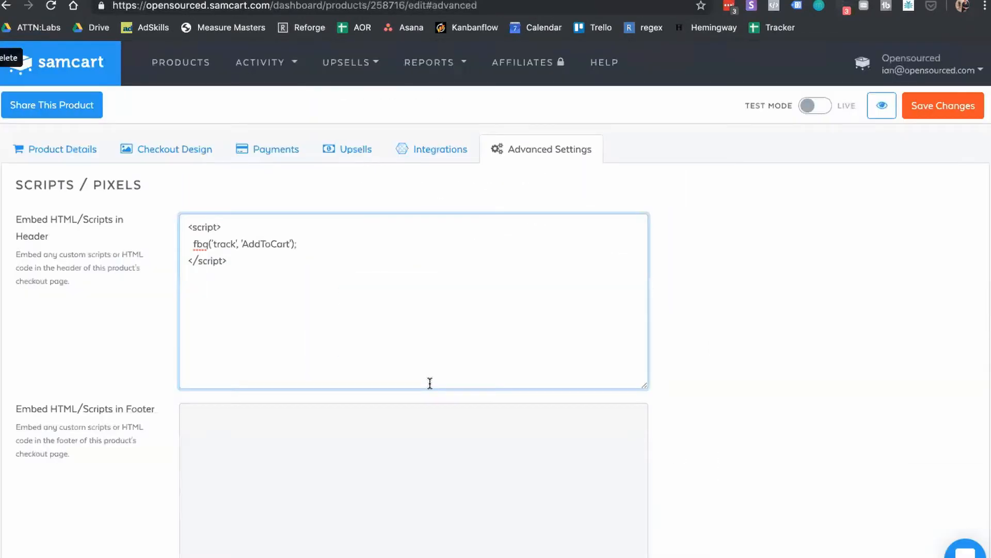
scroll(430, 382, down, 8)
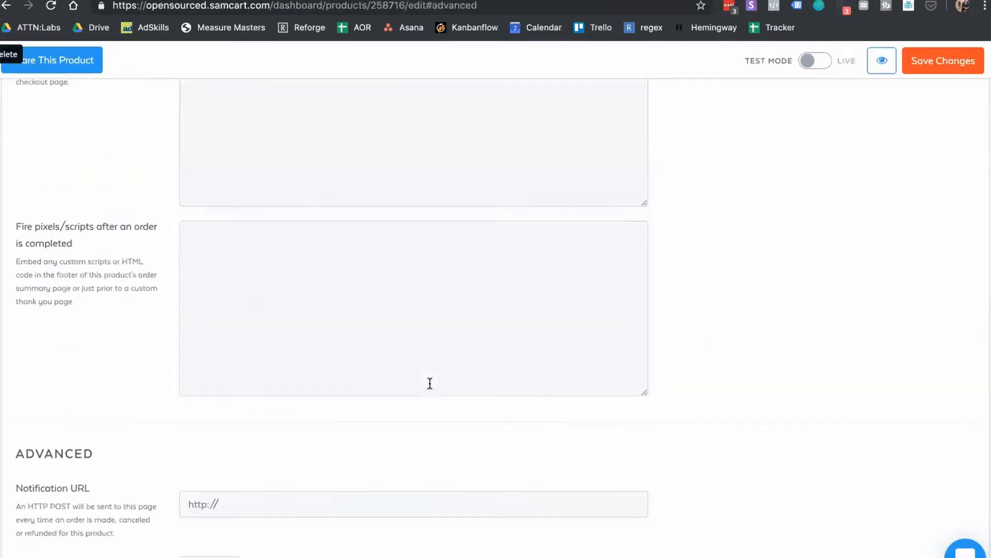
Step: Paste the 50.00 Purchase script into the after-order-completed scripts box and save the product
click(392, 329)
key(ctrl+v)
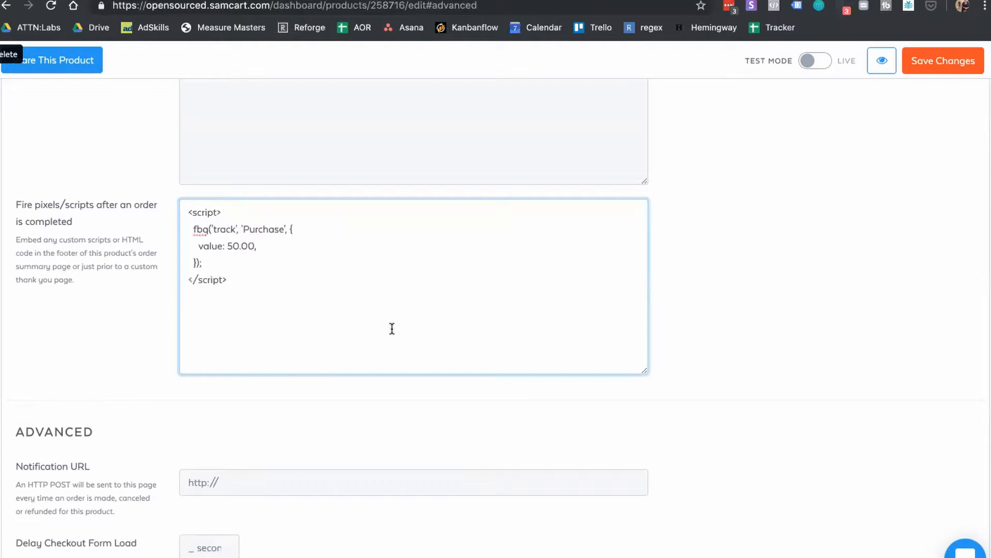
click(932, 76)
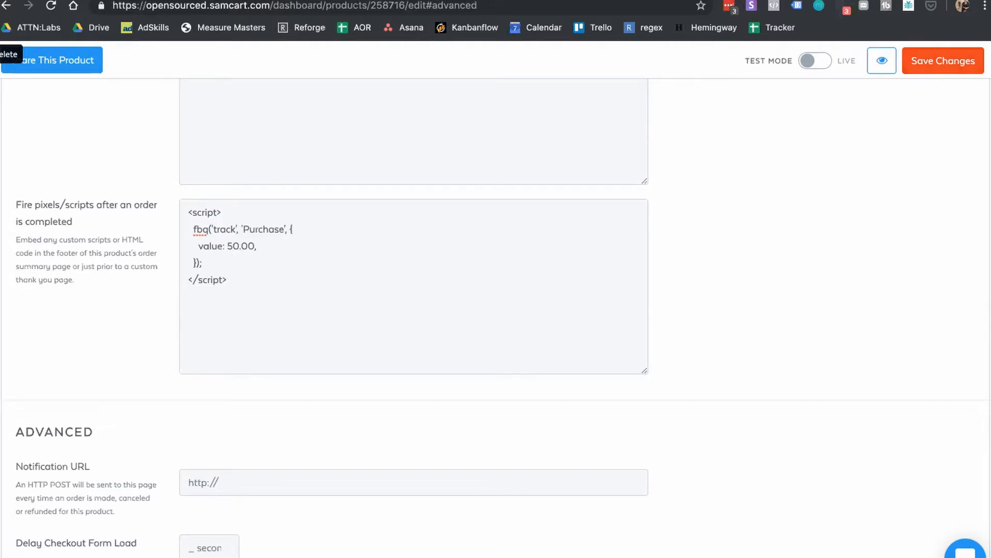
scroll(505, 332, up, 10)
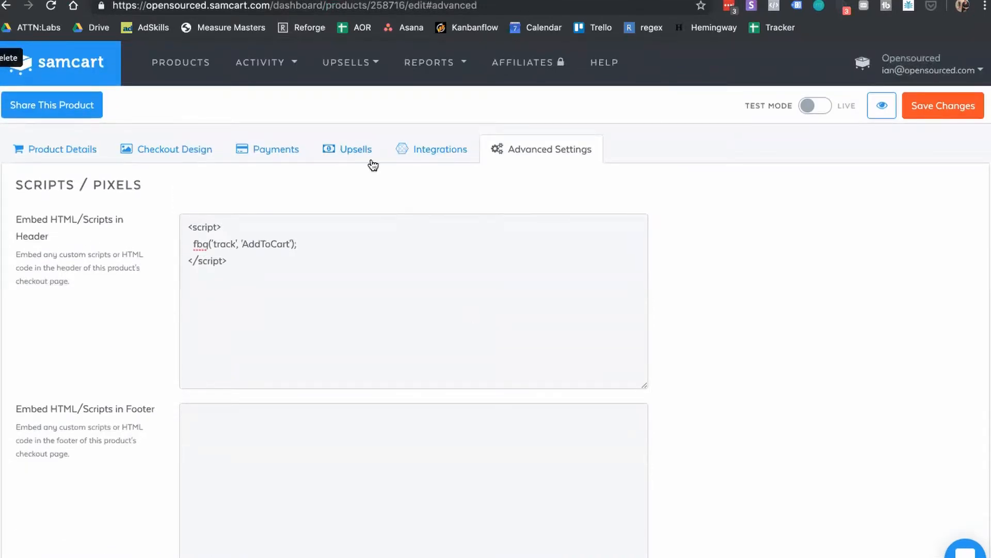
Step: On the Upsells list, start a new upsell to view its product choices, then dismiss it
click(347, 64)
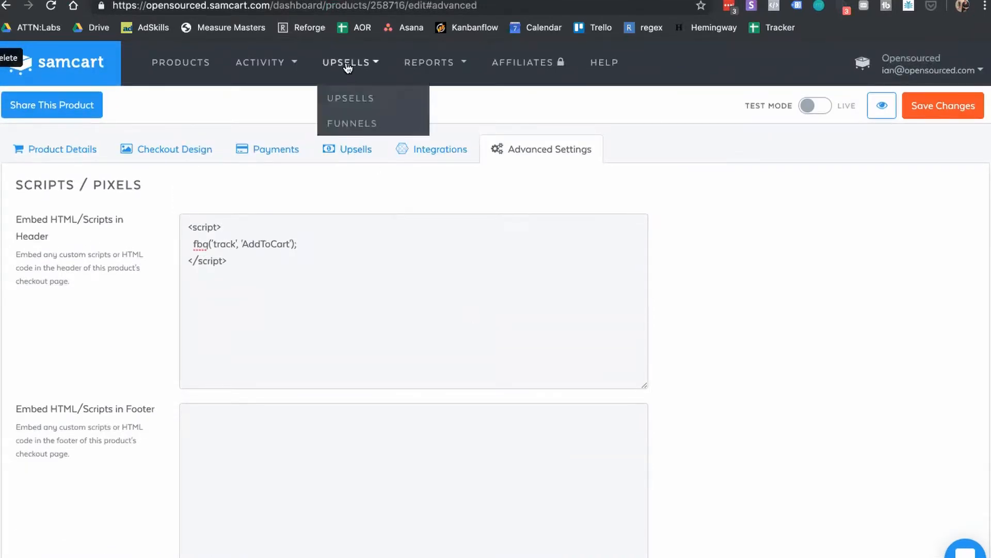
click(350, 99)
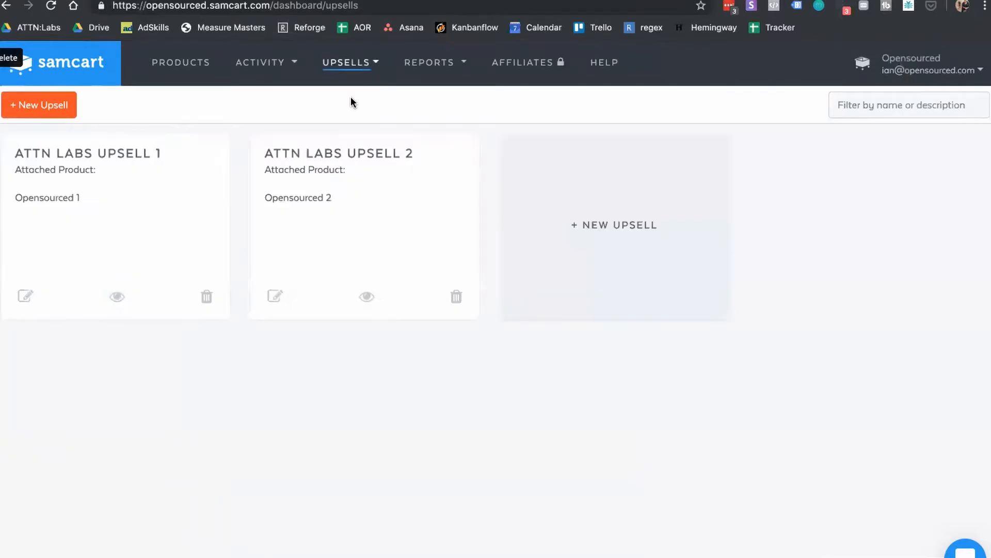
click(540, 190)
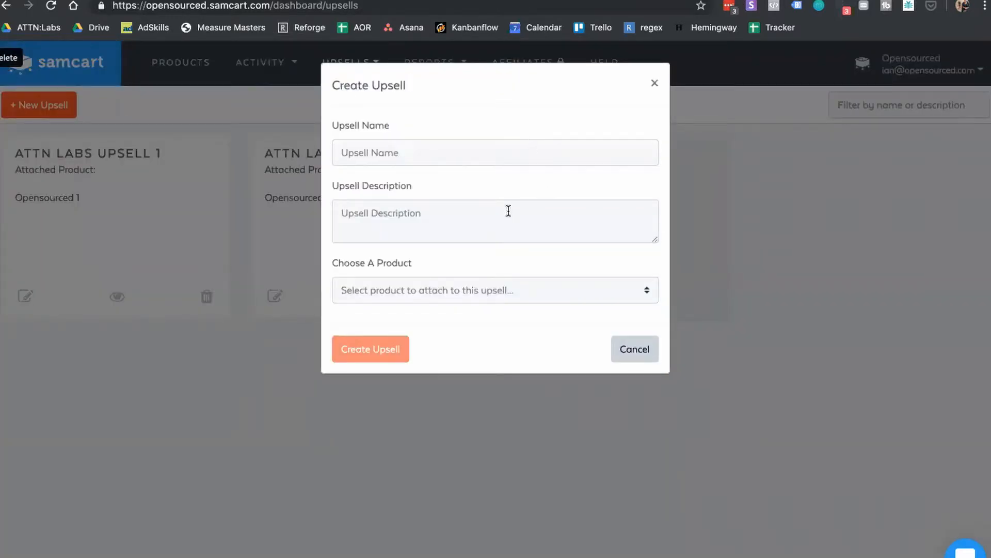
click(506, 289)
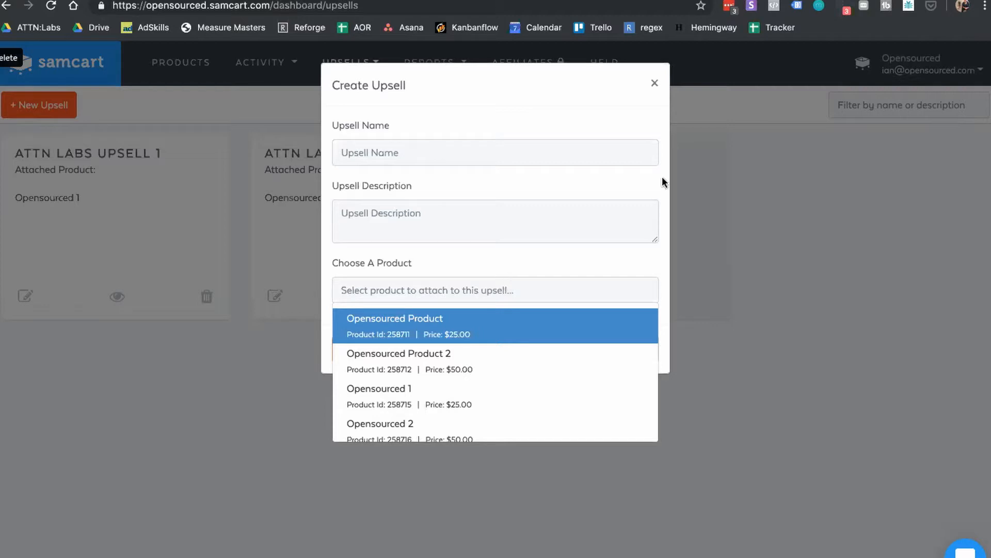
click(766, 153)
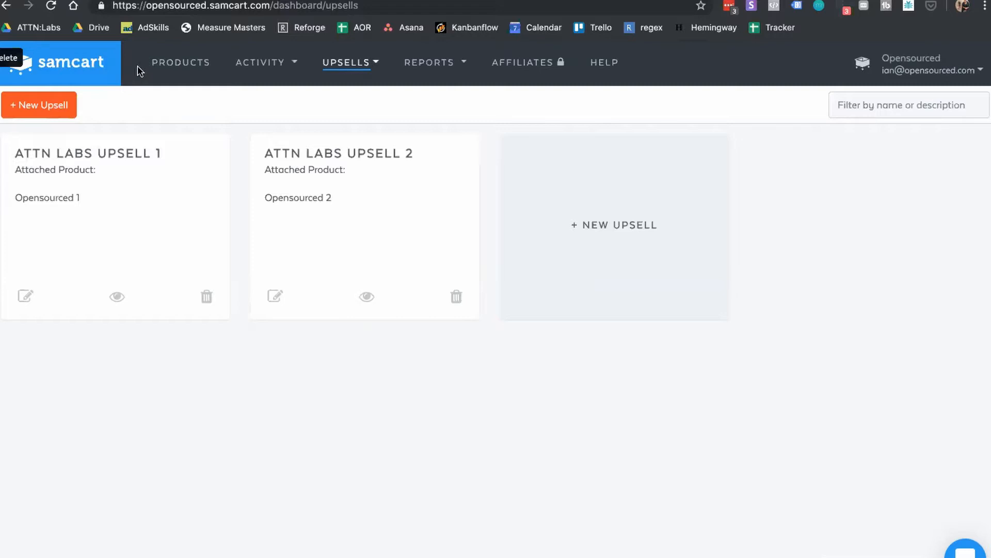
Step: Go to the Products list showing Opensourced 1 at $25.00 and Opensourced 2 at $50.00
click(166, 68)
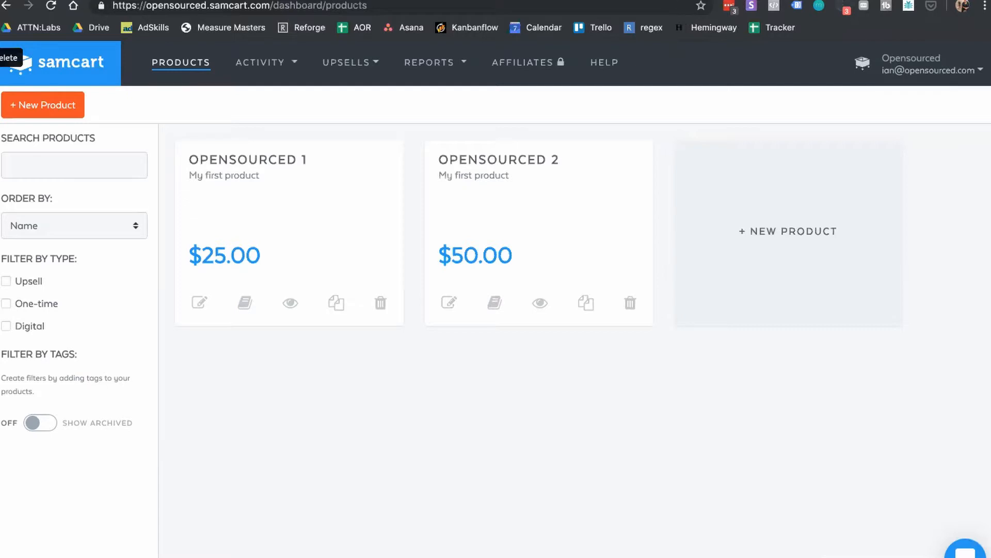
key(ctrl+Tab)
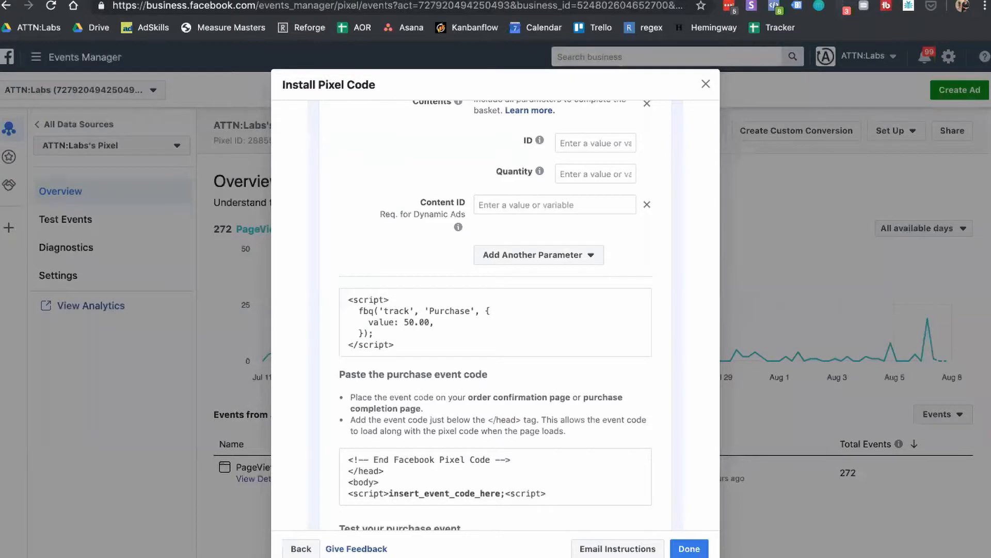
click(705, 84)
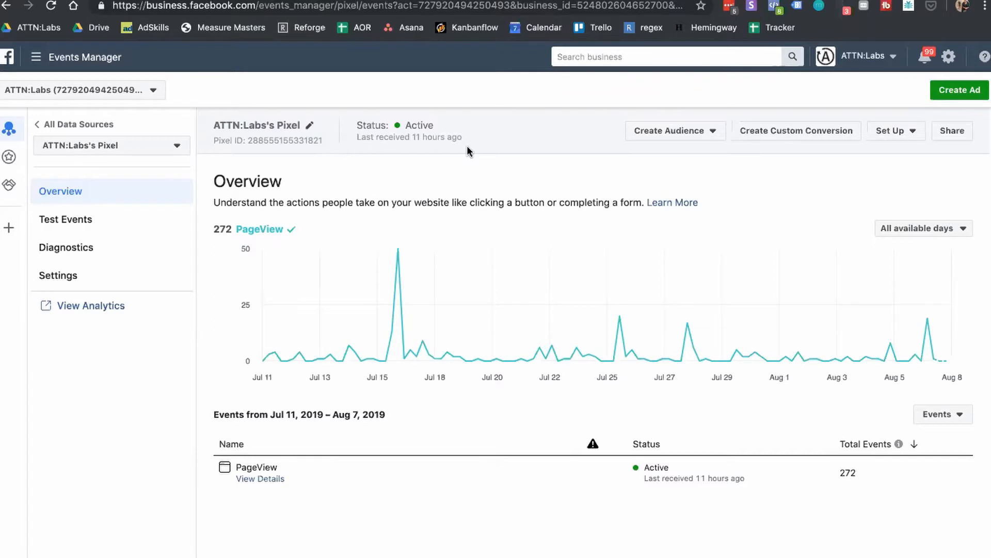
click(48, 60)
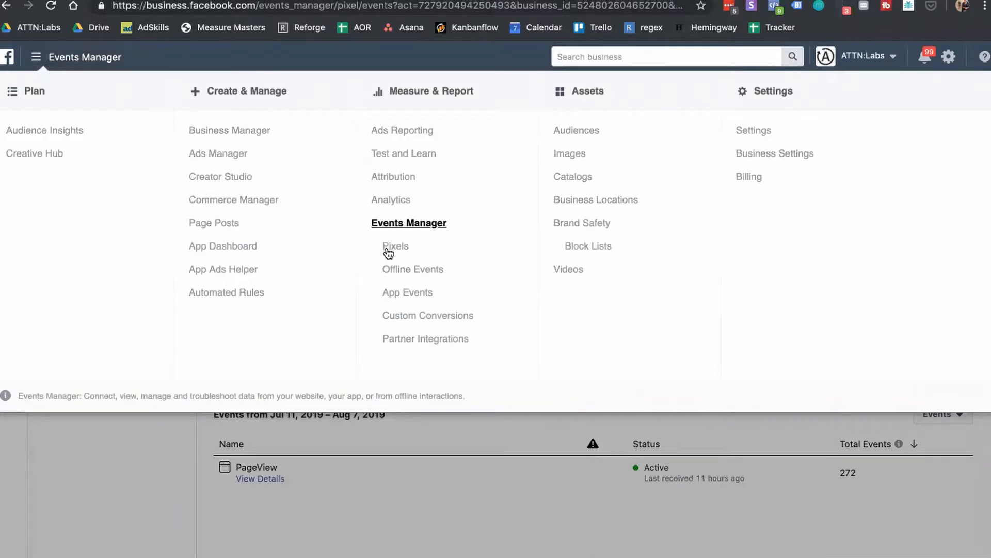
click(405, 223)
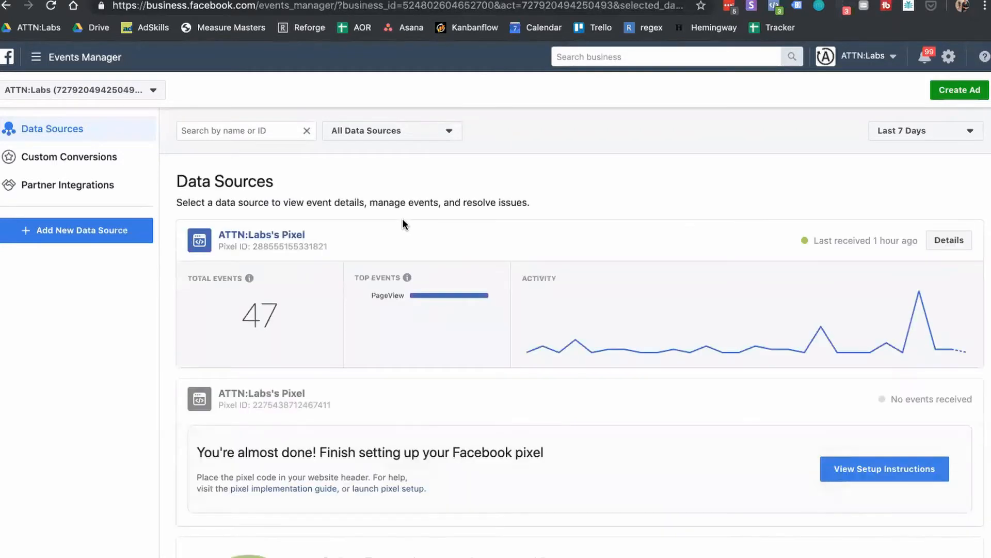
scroll(680, 186, down, 4)
scroll(680, 186, up, 3)
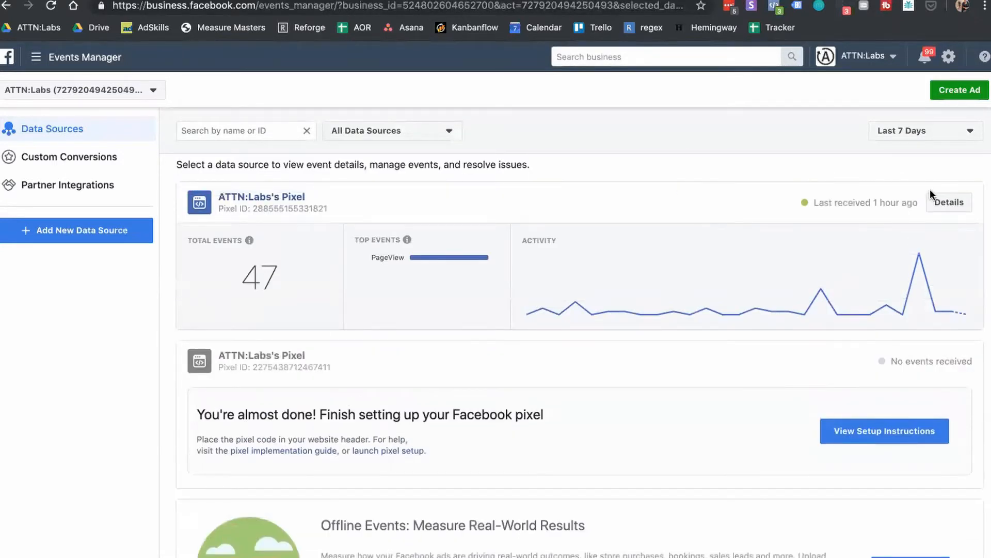
click(936, 206)
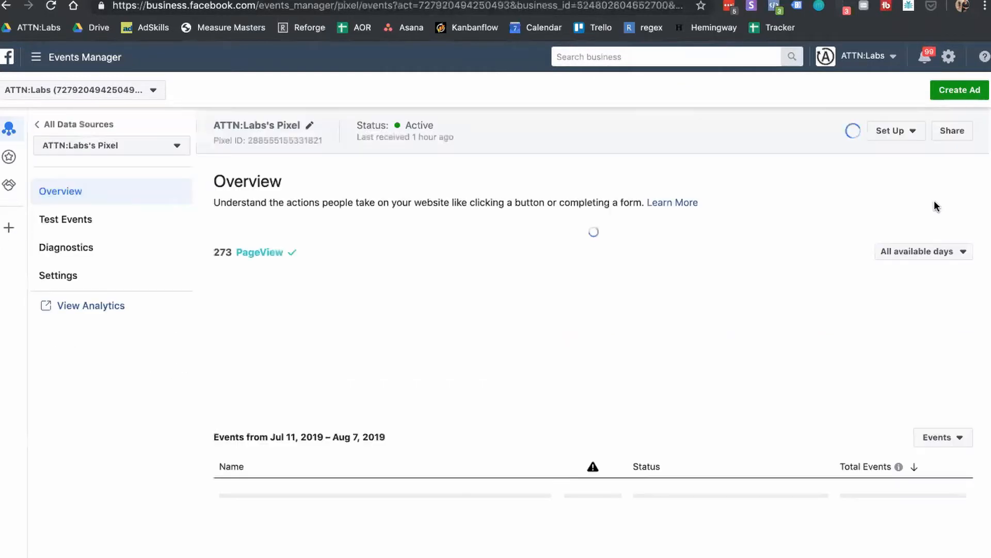
Step: Open the pixel's real-time Test Events view in Events Manager and scroll through its event list
click(86, 227)
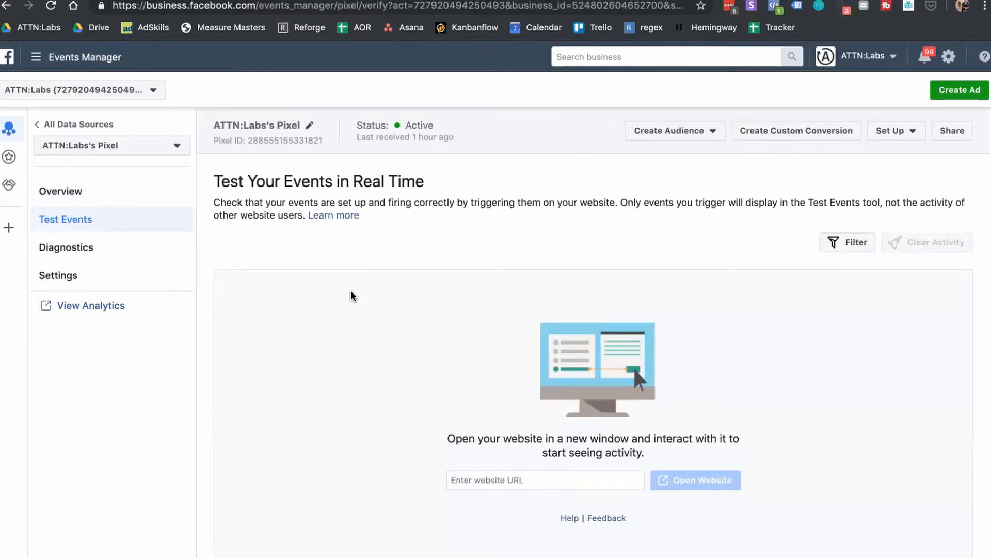
scroll(368, 290, down, 1)
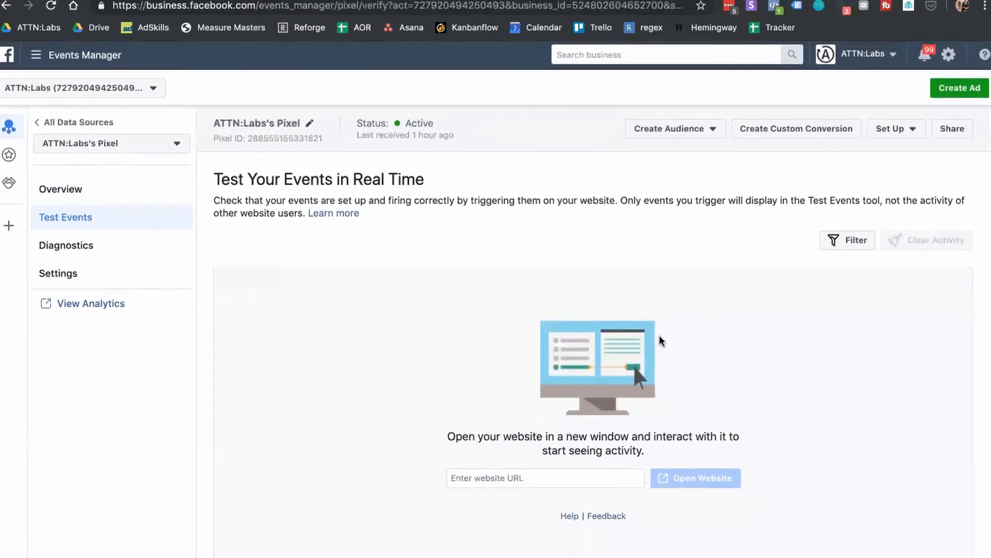
scroll(772, 459, up, 1)
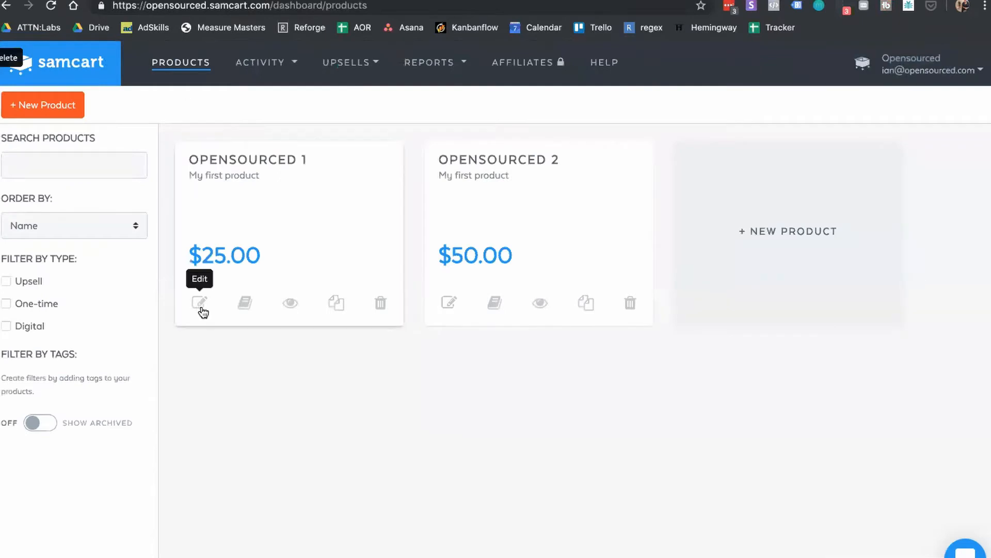
Step: Open Opensourced 1 for editing and preview its checkout page in test mode
click(199, 303)
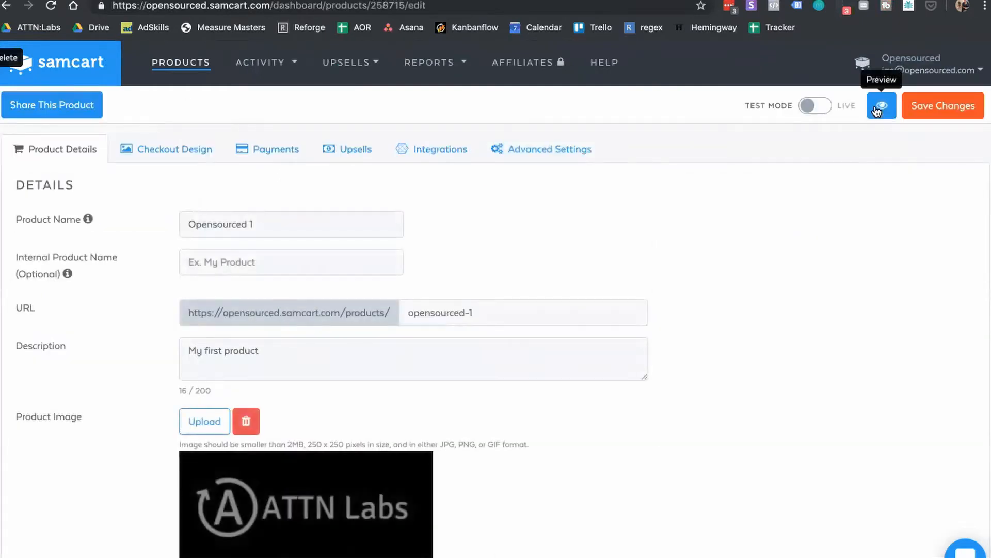
click(876, 106)
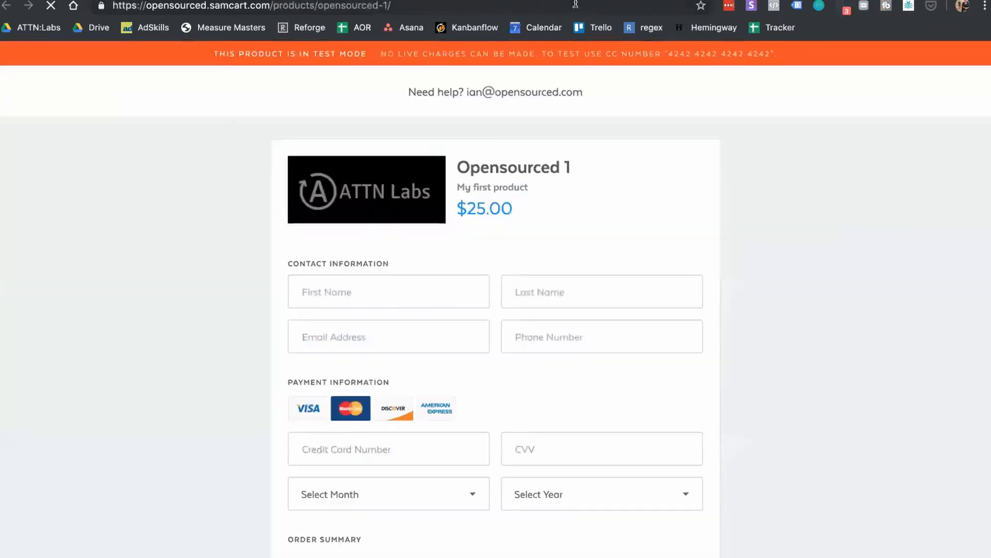
click(575, 4)
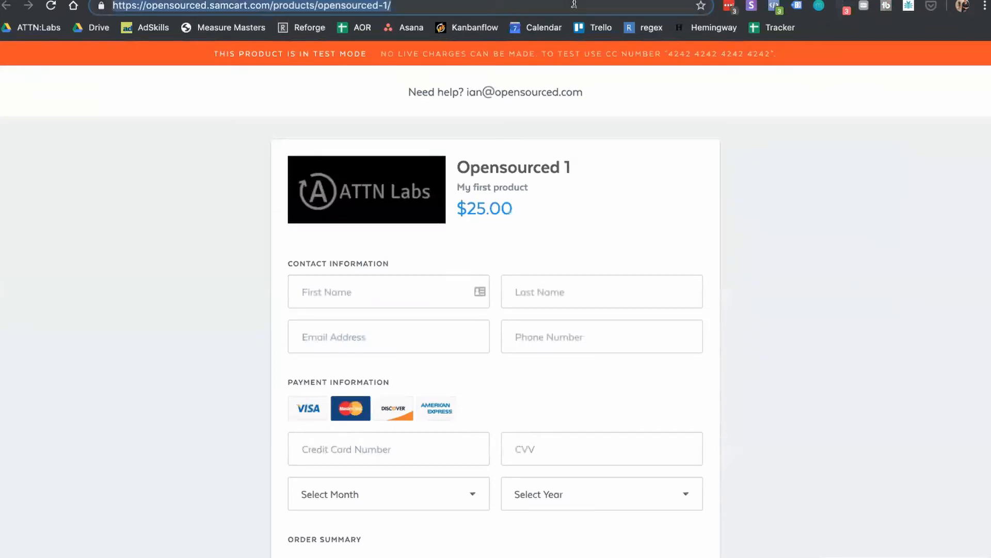
Step: Confirm Events Manager logged the checkout PageView, then select the test card number in the banner
click(465, 1)
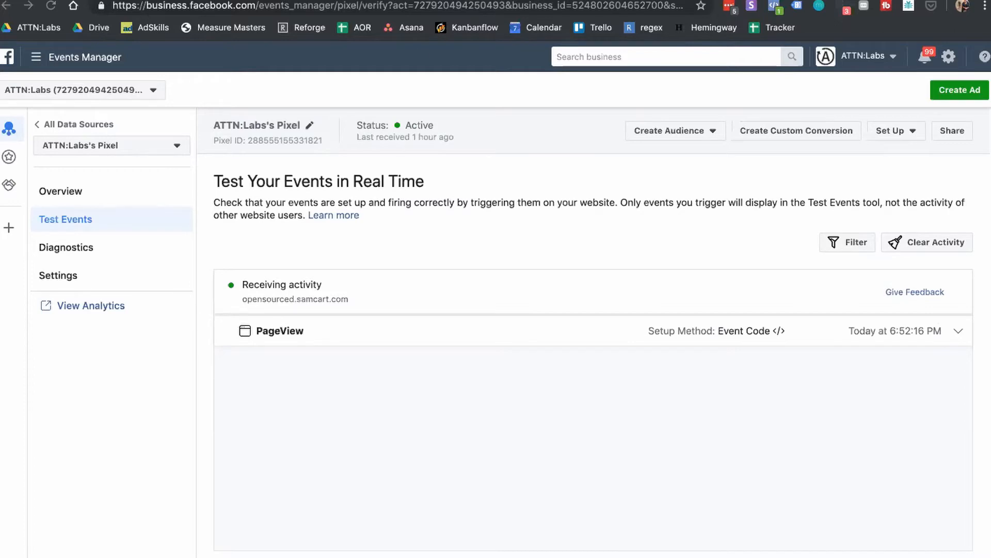
key(ctrl+Tab)
key(ctrl+Tab)
key(ctrl+Tab)
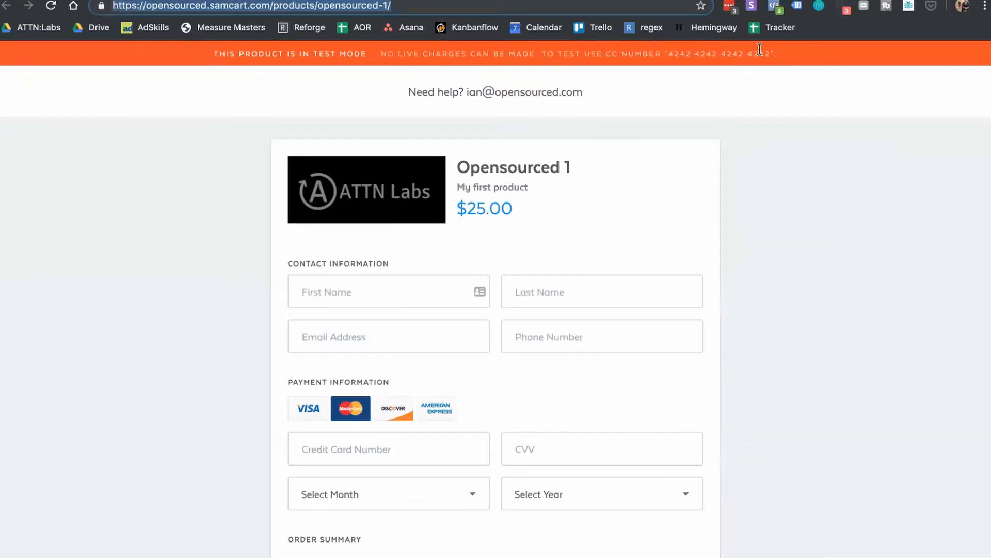
drag(771, 51, 671, 58)
key(ctrl+c)
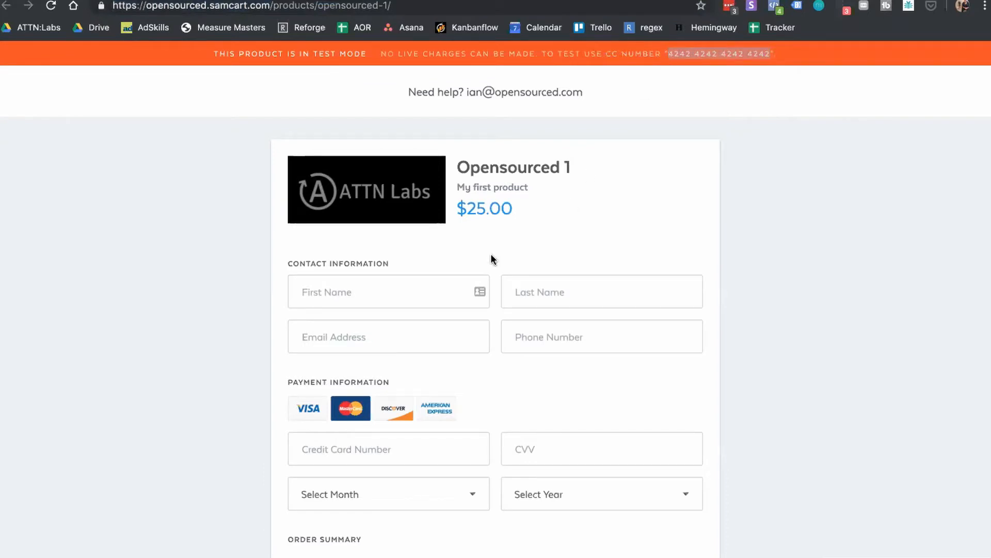
Step: Fill in dummy first name, last name, e-mail address and phone number on the checkout
click(440, 287)
text(iajn)
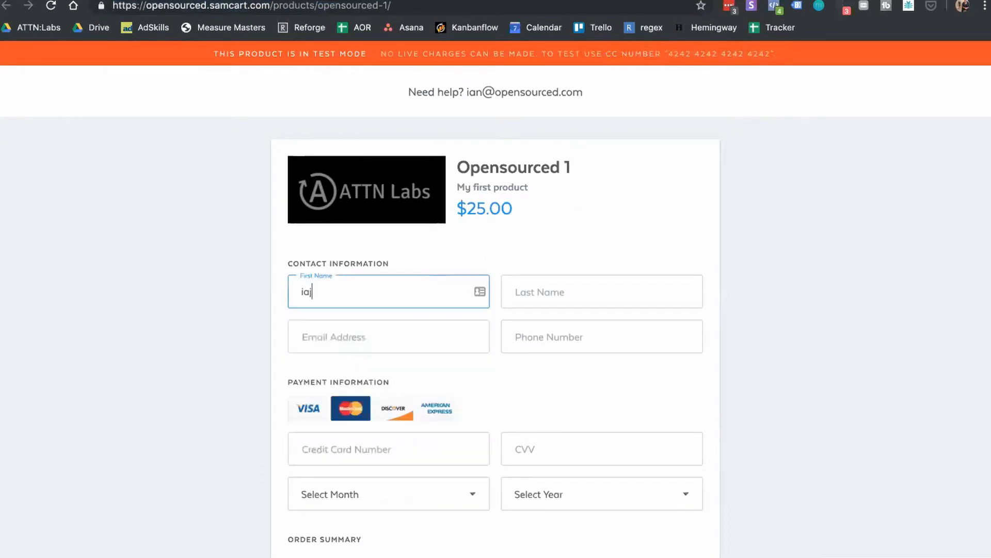
key(BackSpace)
key(BackSpace)
text(efwej)
click(556, 284)
text(dfewfefw)
click(415, 347)
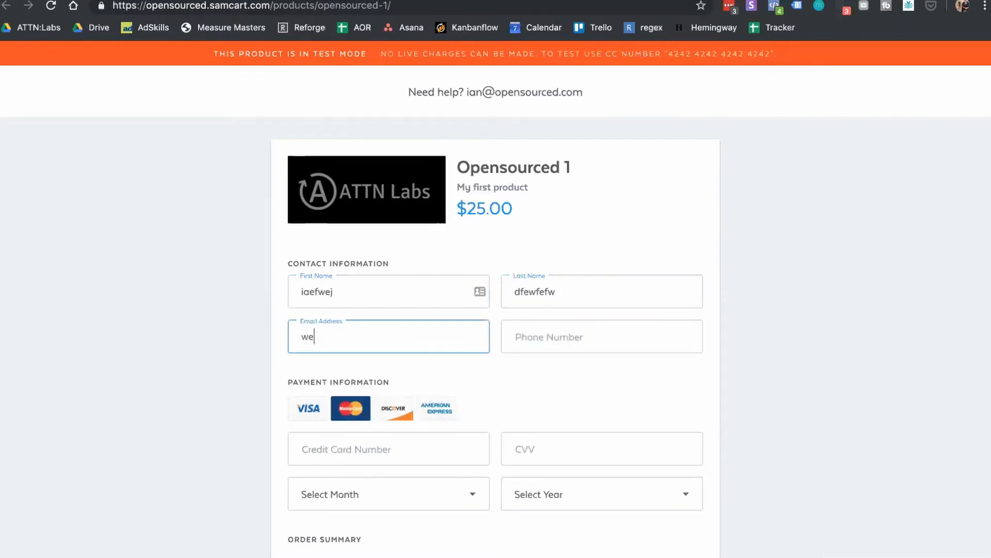
click(577, 342)
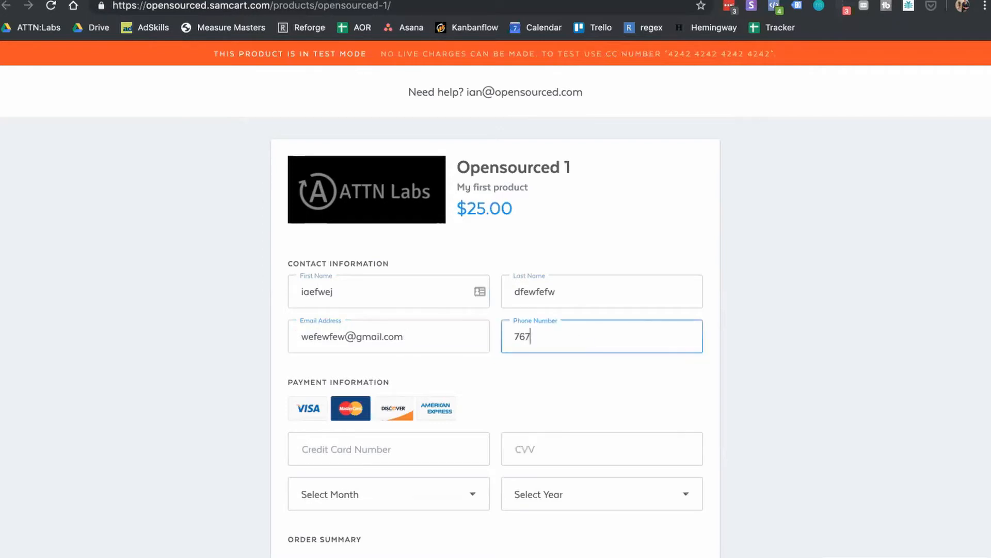
scroll(506, 361, down, 3)
click(438, 313)
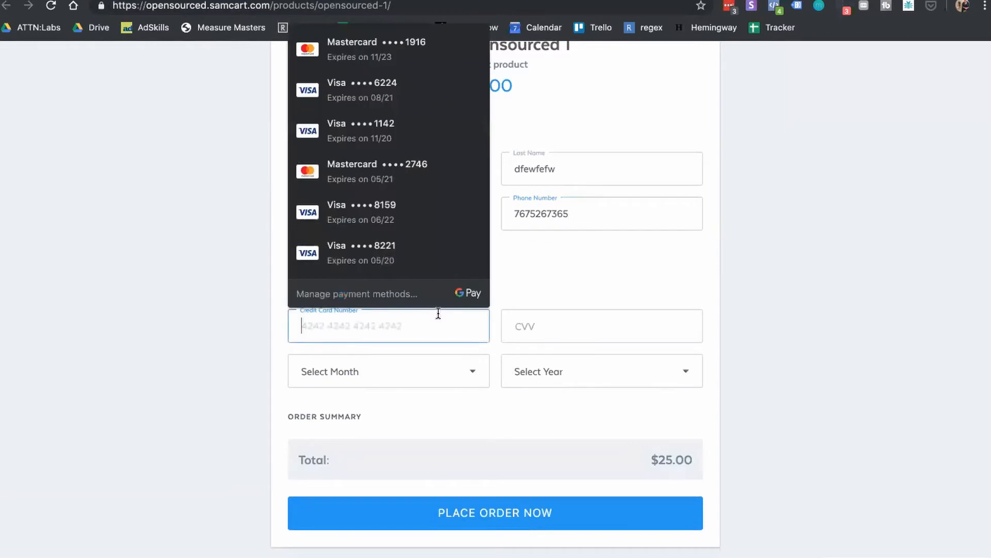
key(ctrl+v)
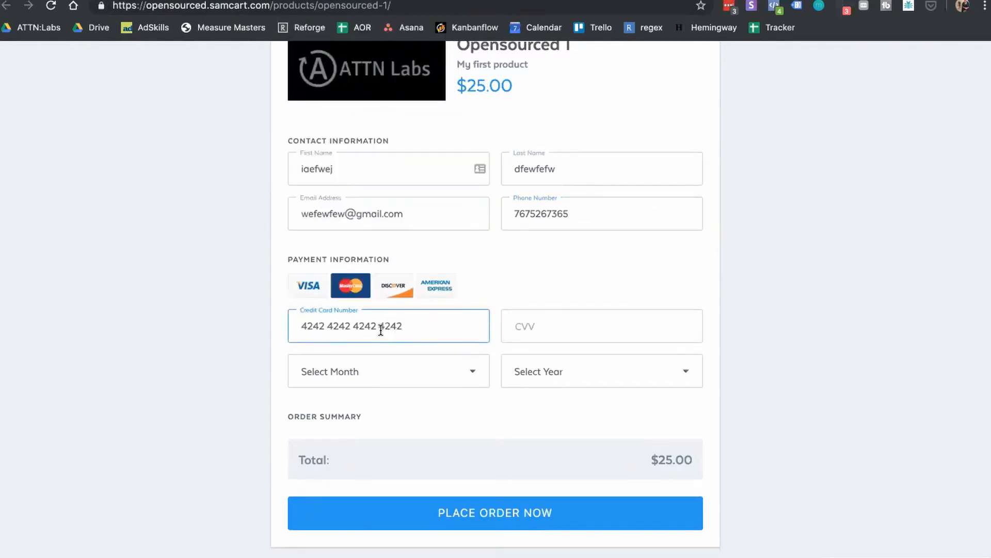
click(380, 327)
key(BackSpace)
click(354, 325)
key(BackSpace)
click(327, 326)
key(BackSpace)
Step: Enter the CVV, set expiry to 04 - April 2024, and place the order
click(525, 313)
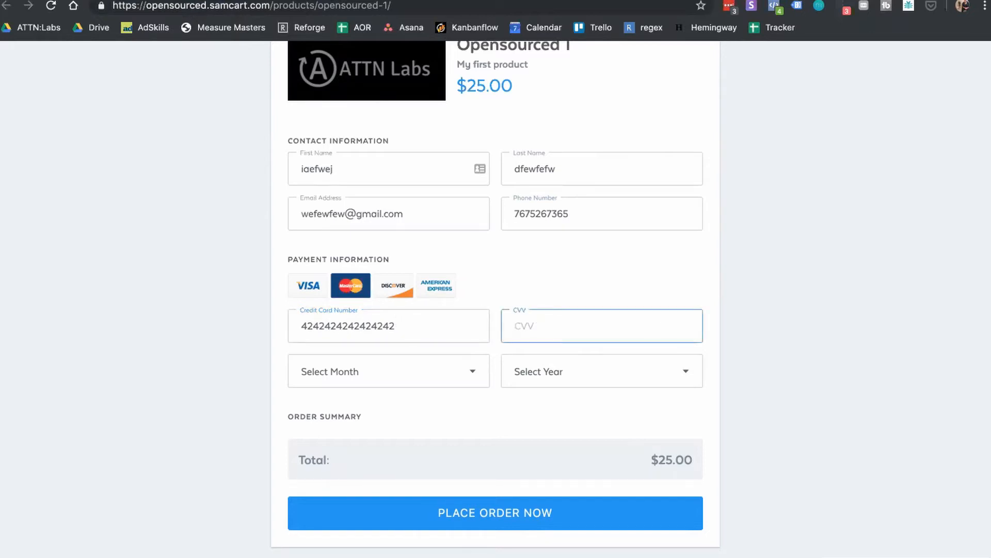
text(645)
click(439, 381)
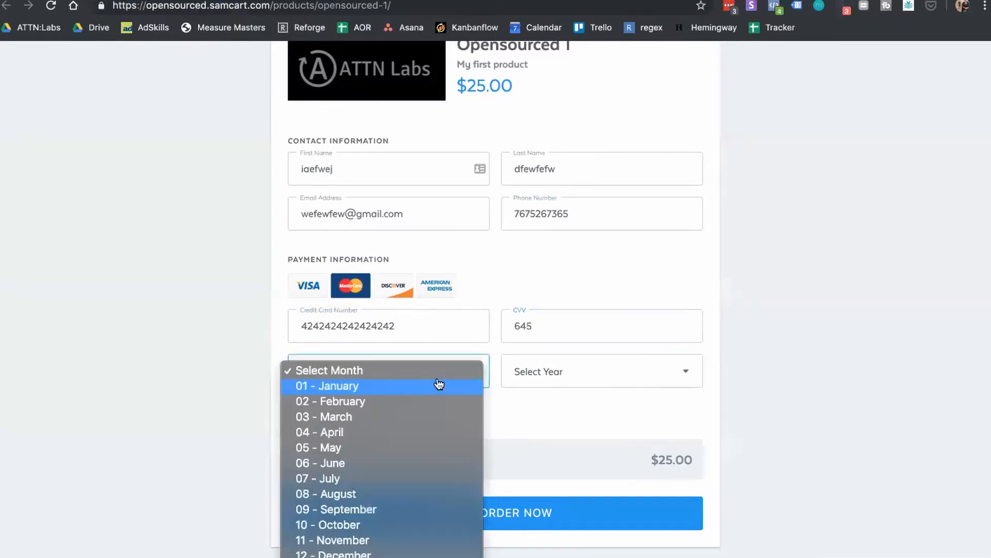
click(458, 431)
click(597, 376)
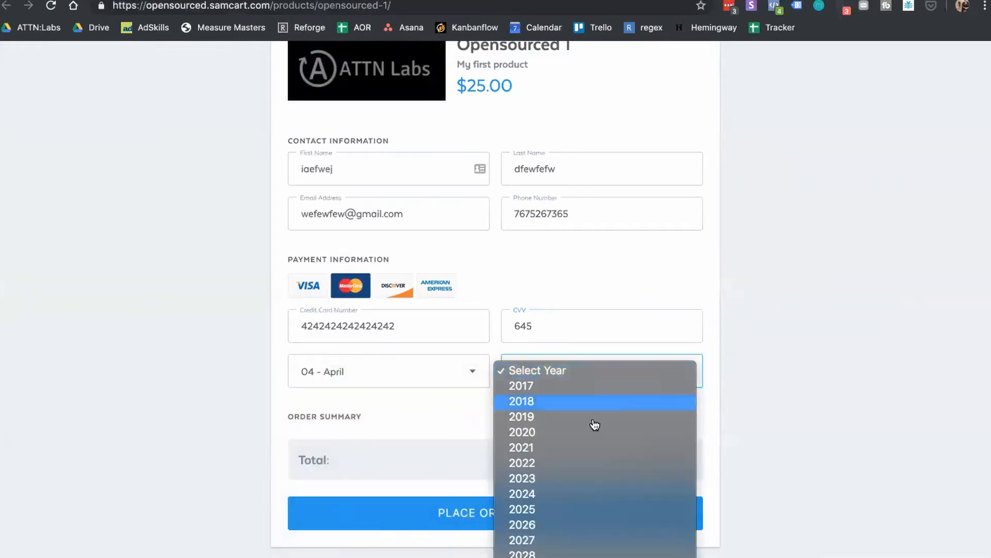
click(586, 497)
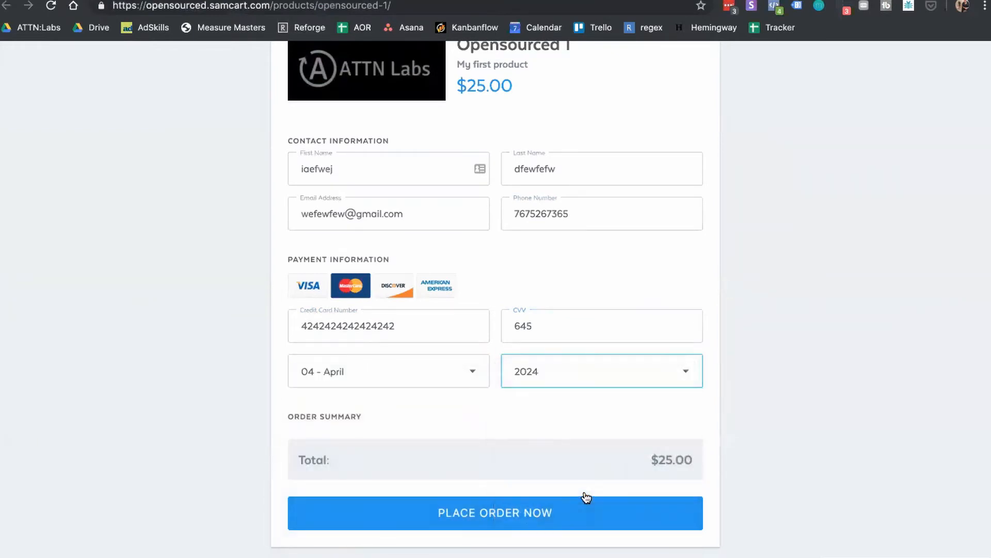
click(538, 514)
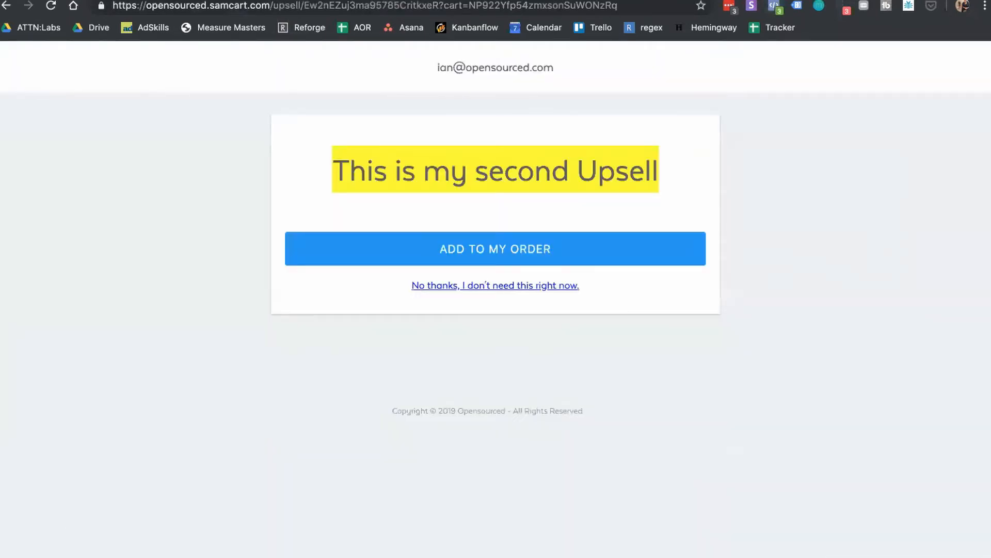
Step: Expand the new Purchase event in Test Events, showing value 25 and the missing-currency warning
key(ctrl+Tab)
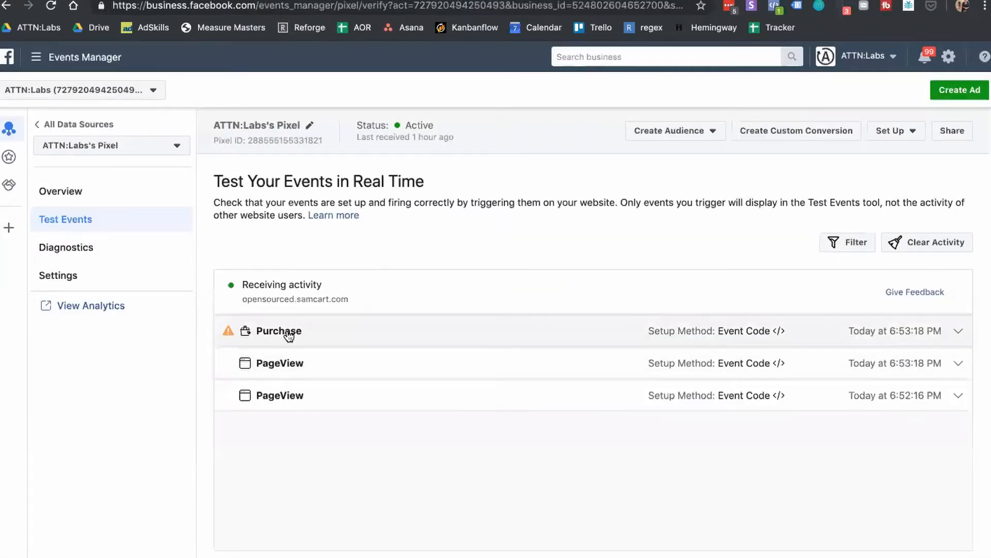
click(289, 333)
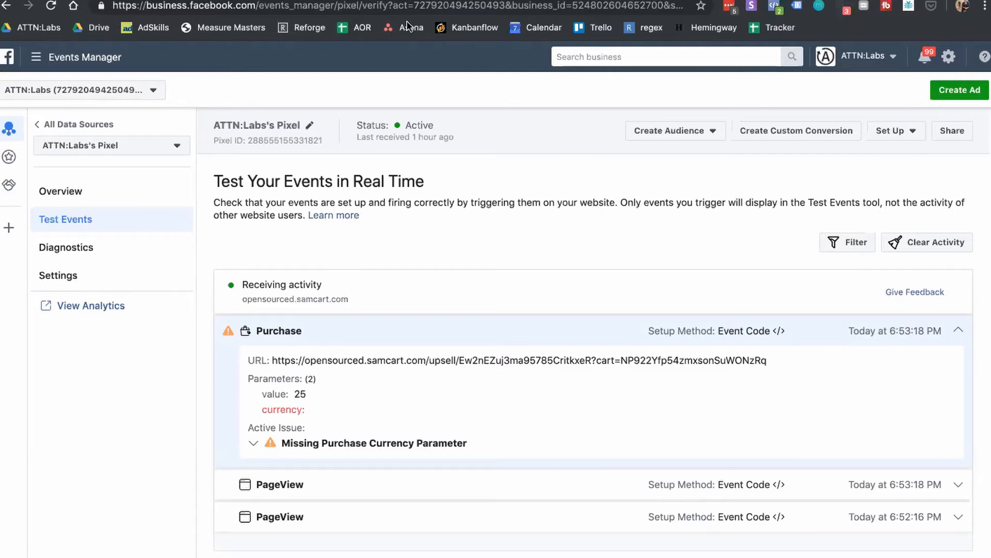
key(ctrl+Tab)
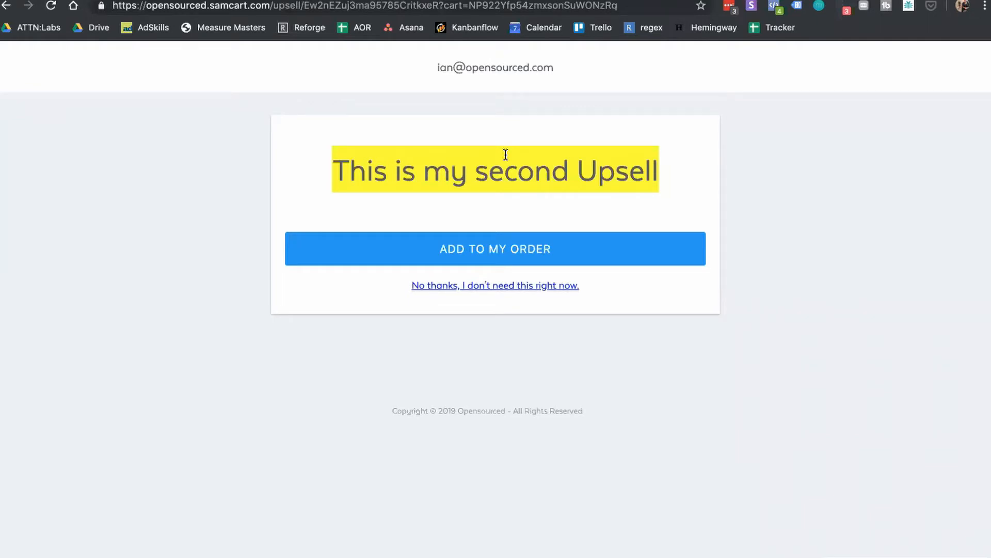
Step: Add the second upsell to the order, bringing the Order Summary total to $75.00
click(510, 251)
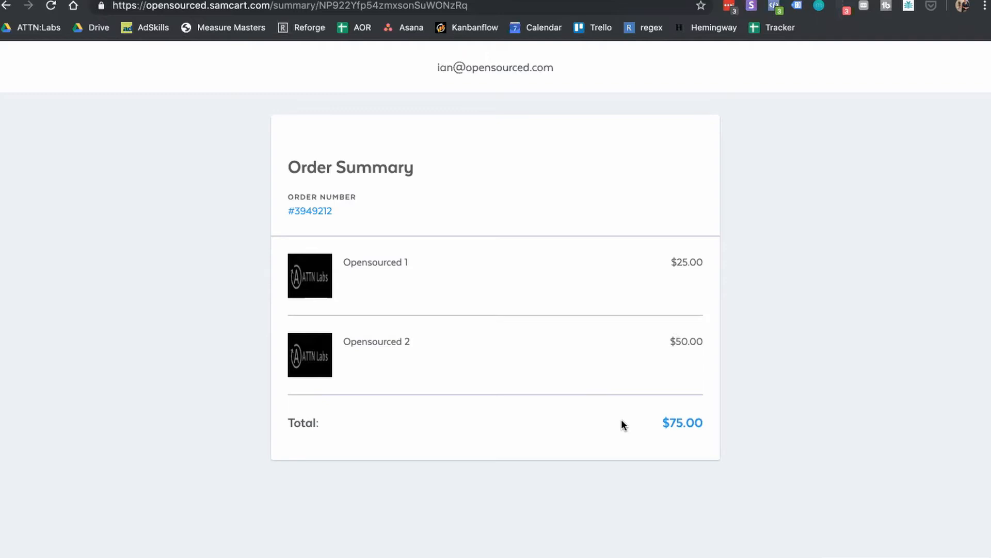
click(723, 1)
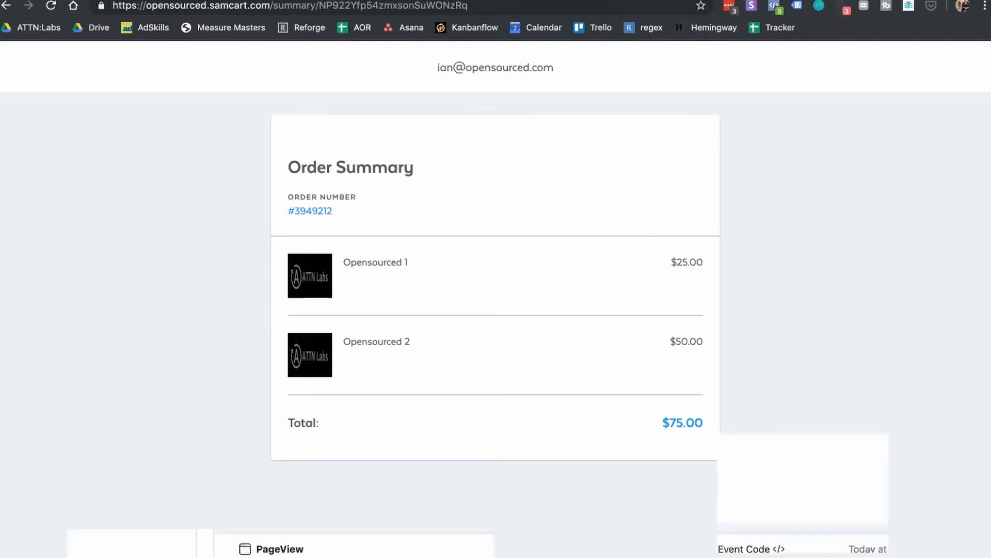
Step: Expand the 6:53:58 PM Purchase event to see value 50 and its missing-currency warning
scroll(529, 242, down, 1)
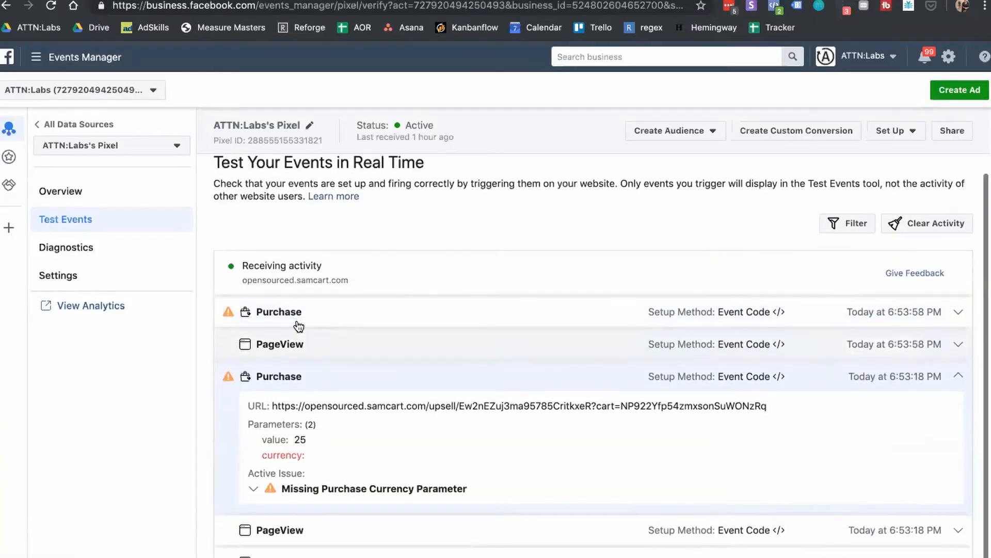
click(298, 324)
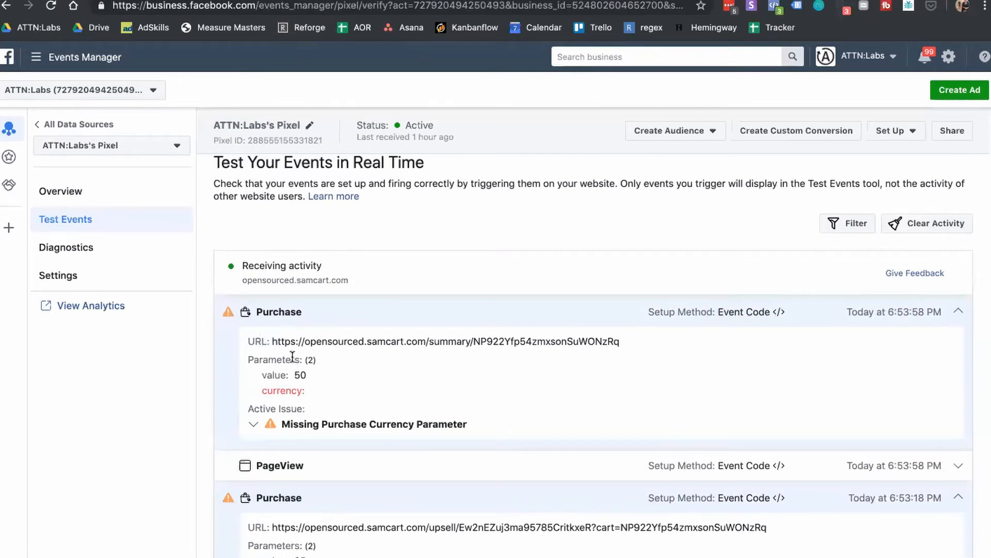
scroll(292, 359, down, 3)
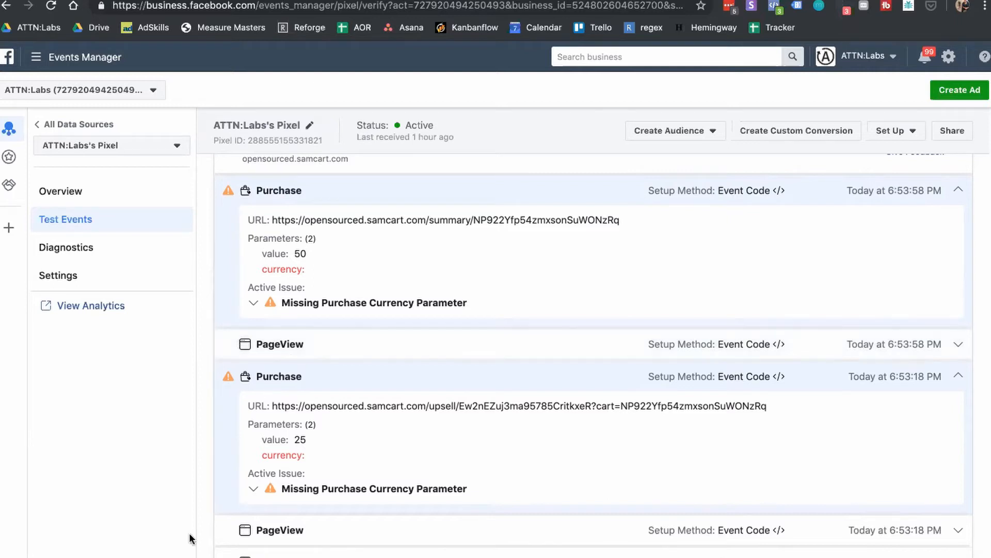
scroll(517, 323, down, 1)
scroll(517, 321, up, 3)
scroll(518, 320, down, 3)
Step: Return to the SamCart order summary showing the $75.00 total
key(ctrl+Tab)
key(ctrl+Tab)
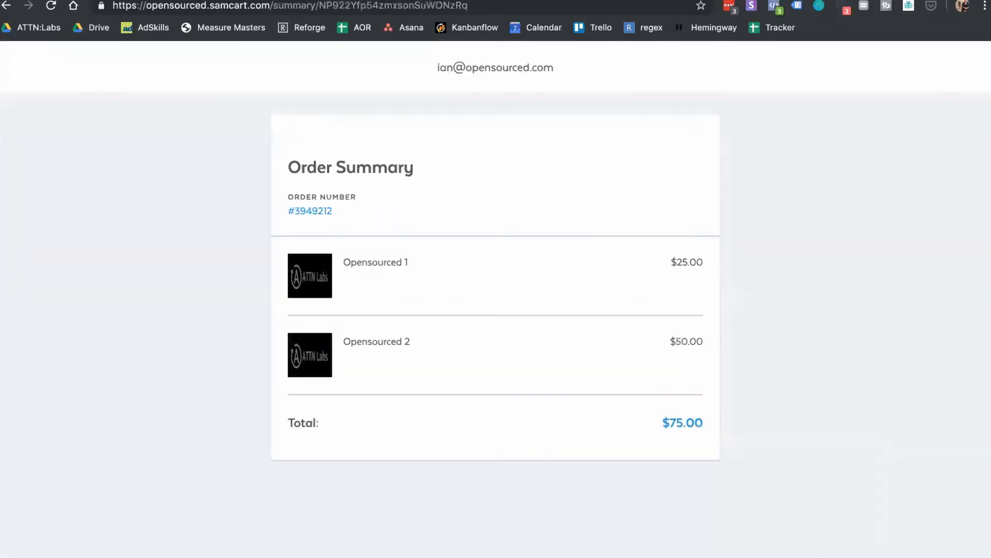